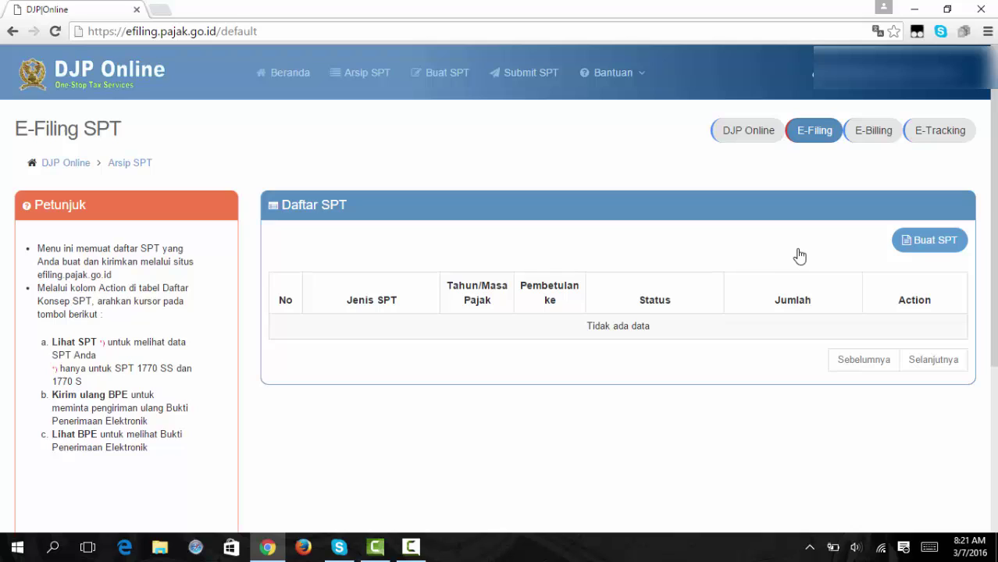
Start a new SPT and answer Tidak, Tidak, and Ya (income under 60 juta)
{"action": "left_click", "coordinate": [925, 248]}
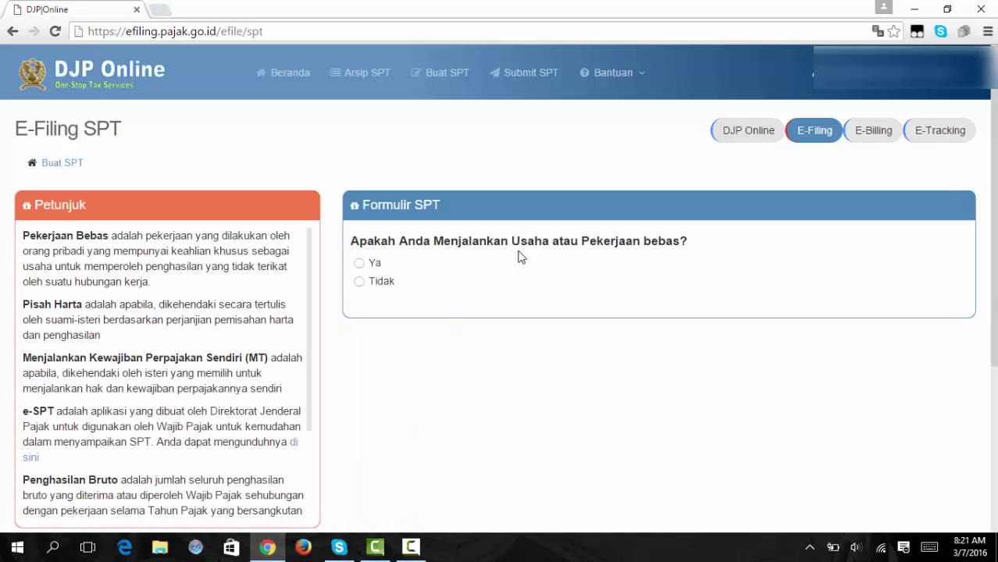
{"action": "left_click", "coordinate": [360, 282]}
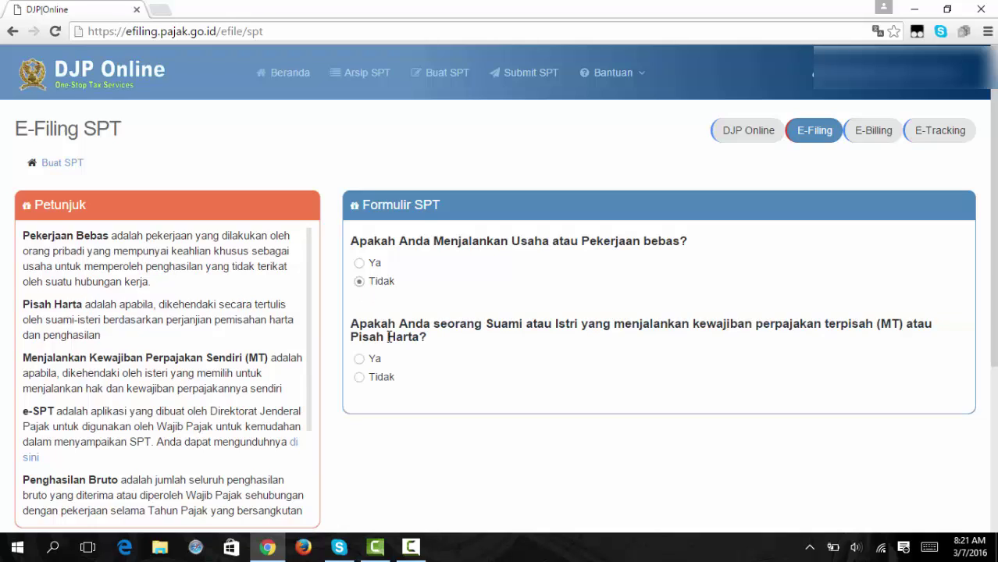
{"action": "left_click", "coordinate": [368, 385]}
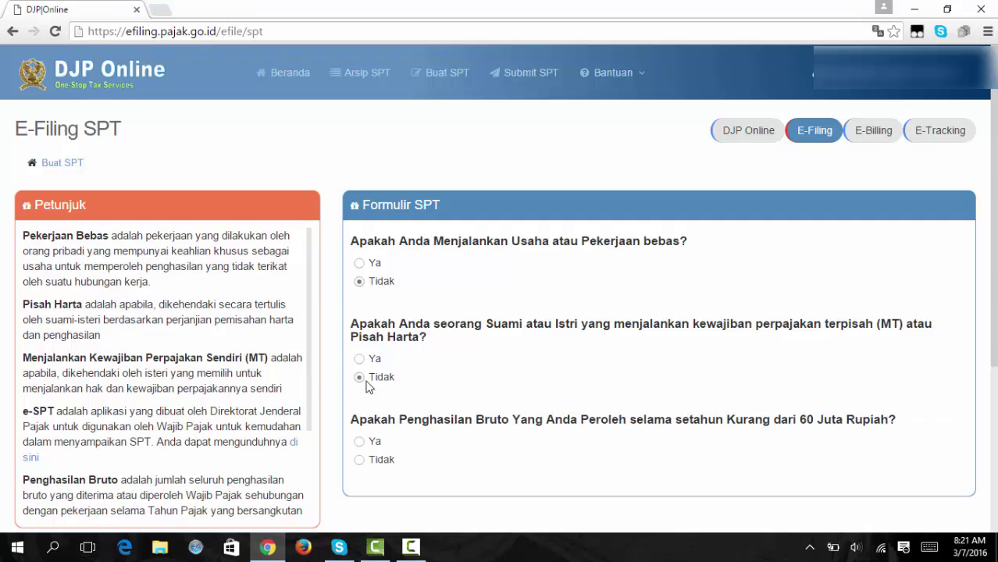
{"action": "left_click", "coordinate": [360, 443]}
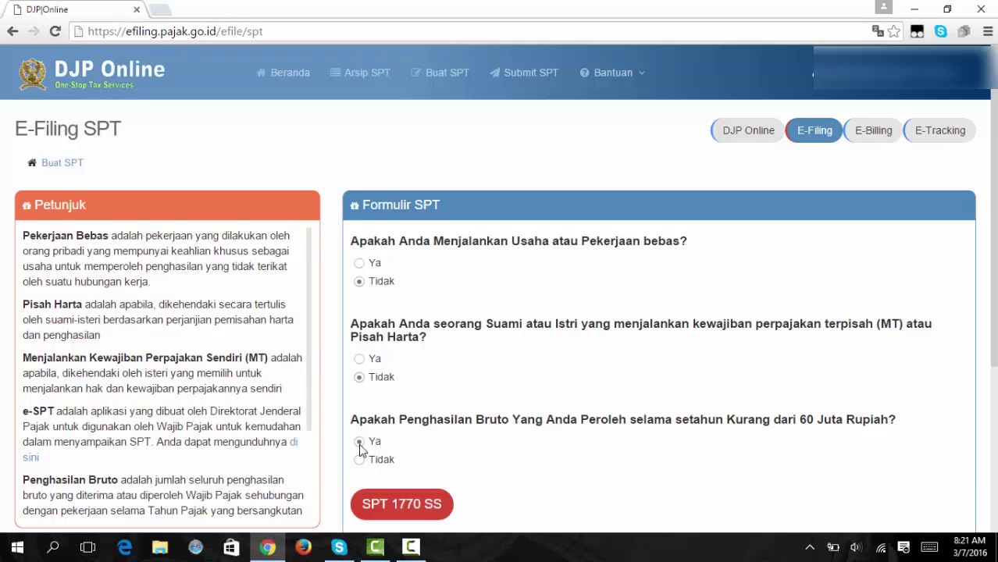
Choose SPT 1770 SS with tax year 2015 and Normal status, then proceed to the data step
{"action": "left_click", "coordinate": [413, 509]}
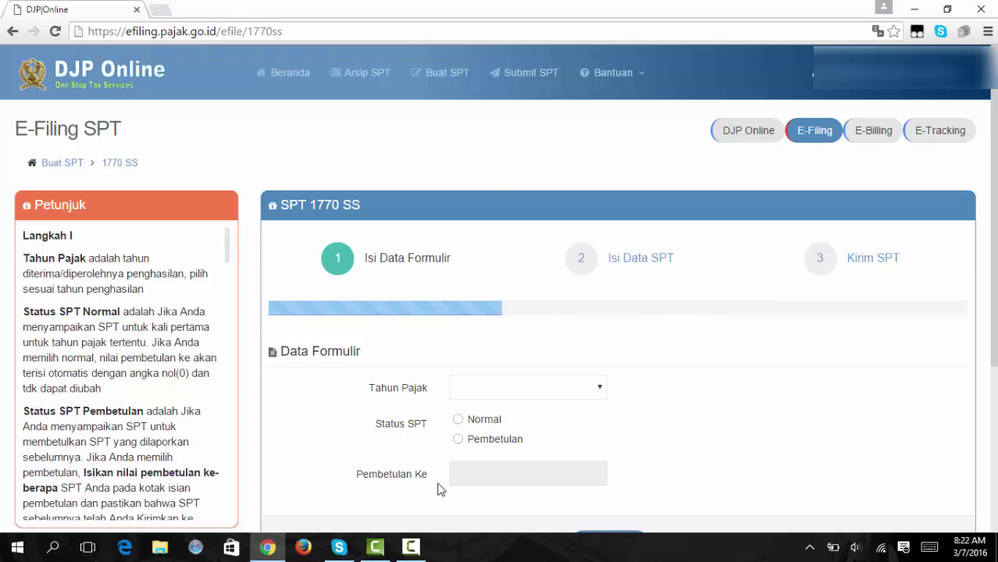
{"action": "left_click", "coordinate": [503, 390]}
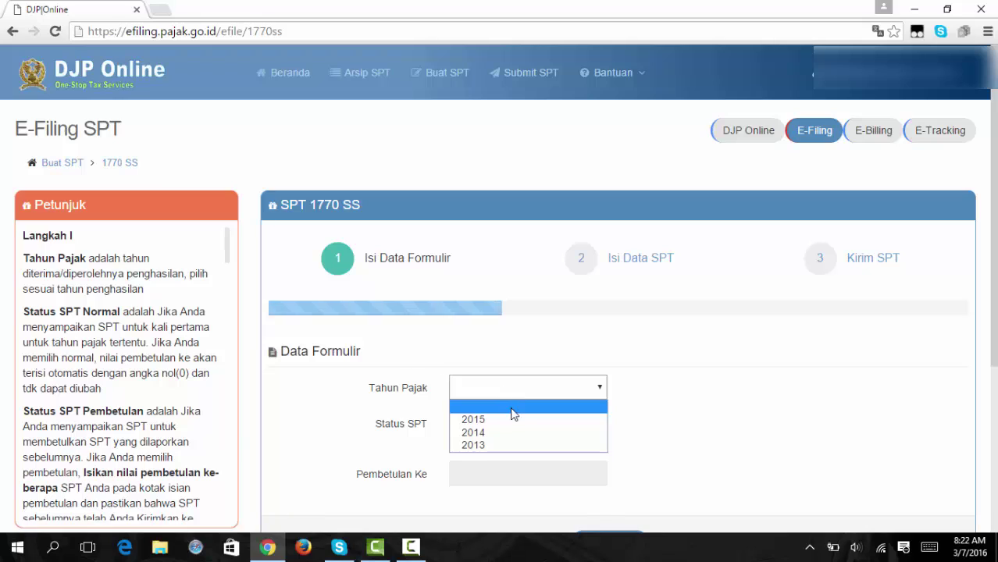
{"action": "left_click", "coordinate": [513, 422]}
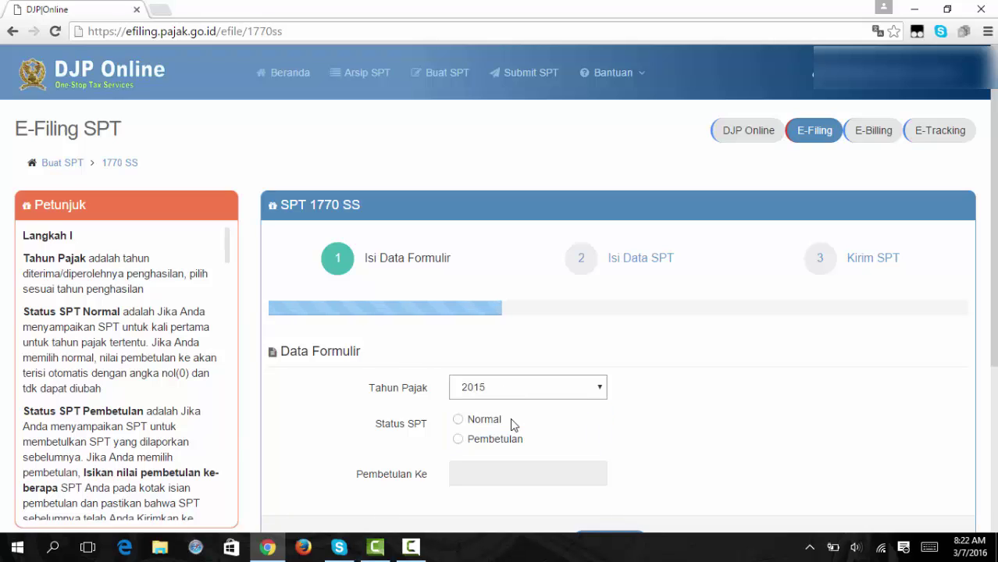
{"action": "left_click", "coordinate": [460, 421]}
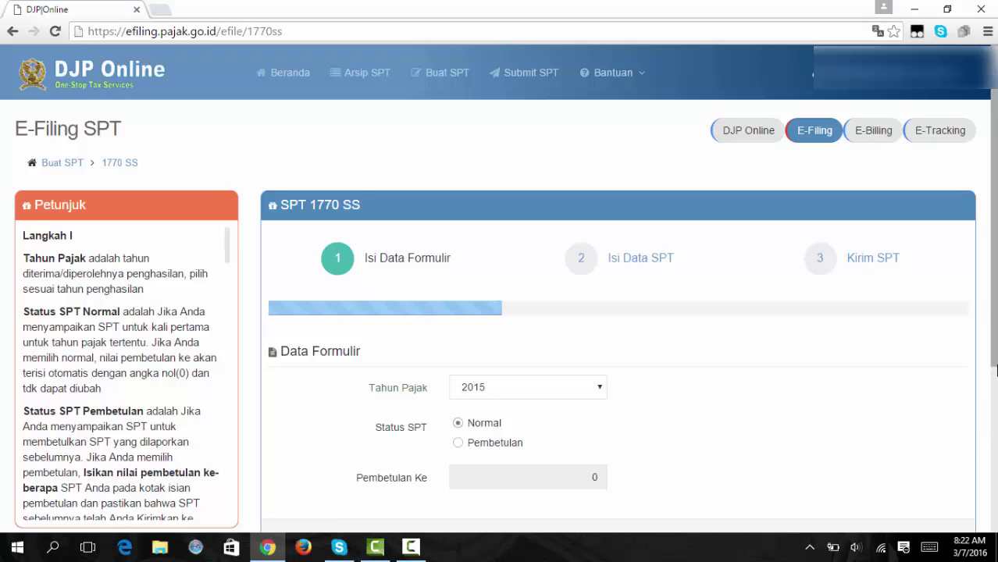
{"action": "left_click", "coordinate": [995, 380]}
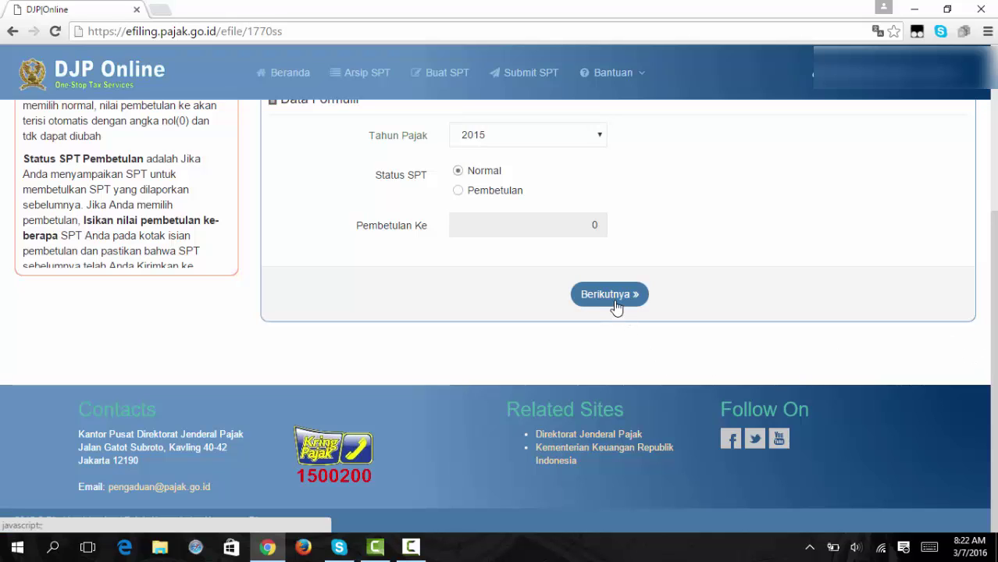
{"action": "left_click", "coordinate": [614, 297]}
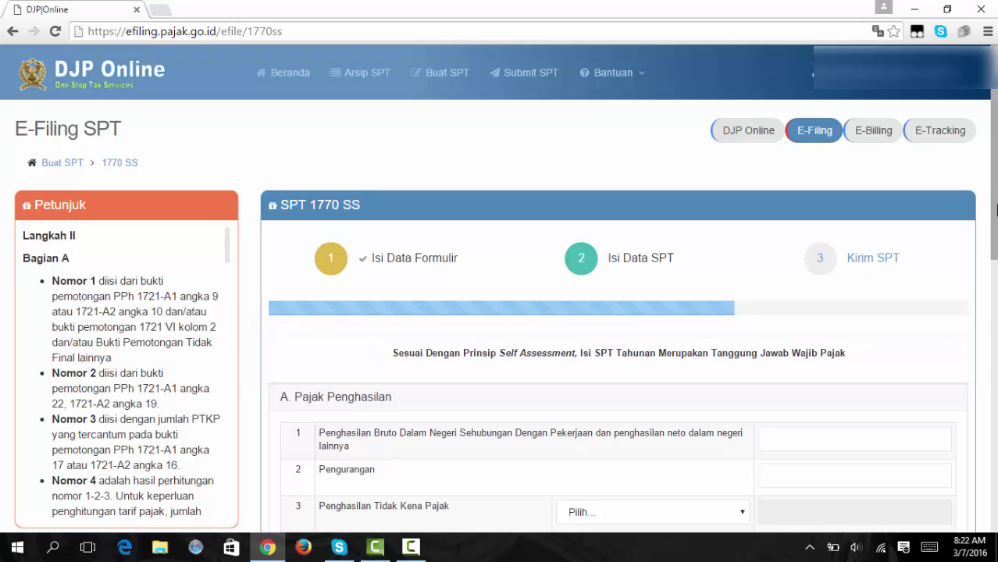
Enter 49379 as the gross income in row 1
{"action": "left_click_drag", "start_coordinate": [996, 209], "coordinate": [993, 288]}
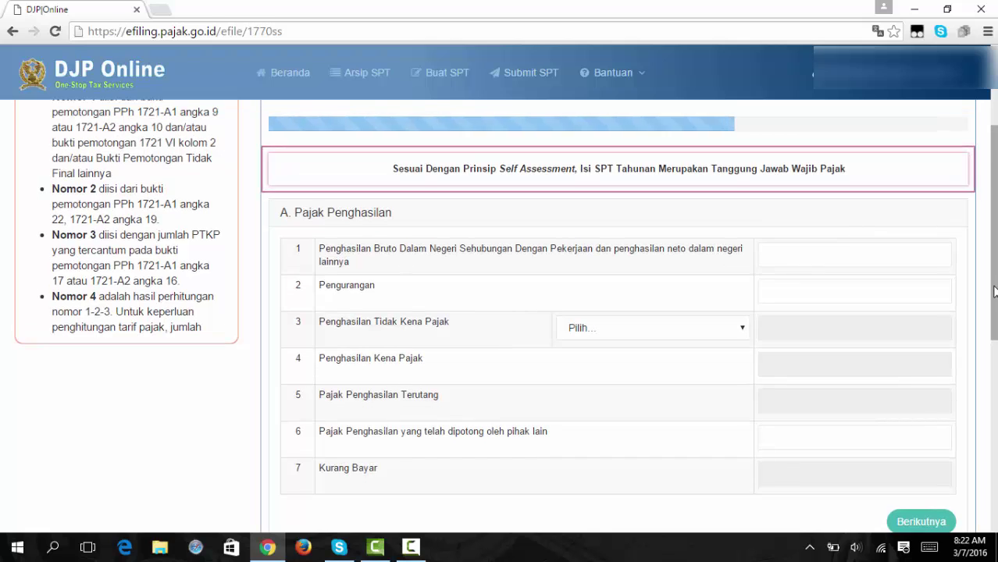
{"action": "left_click", "coordinate": [769, 257]}
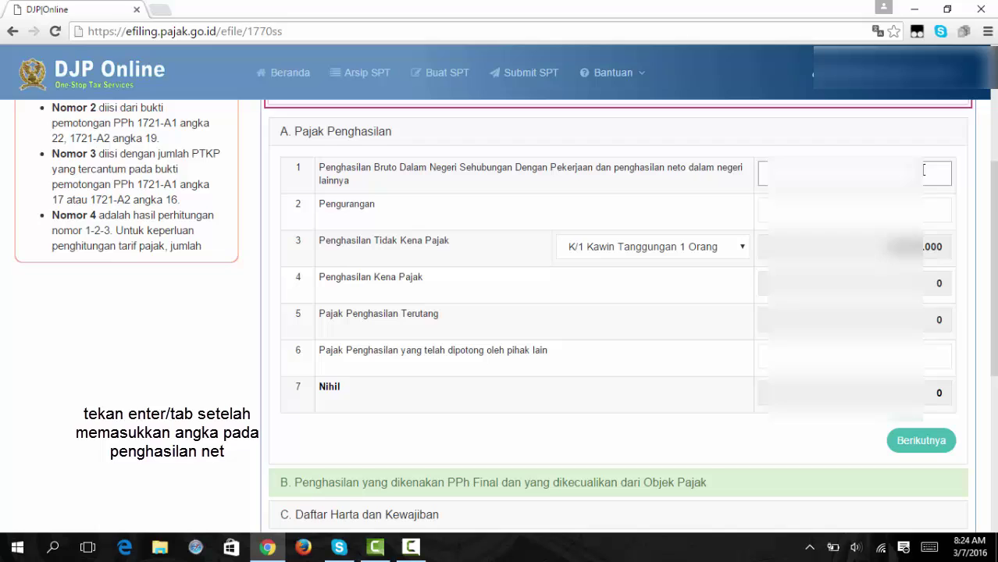
{"action": "type", "text": "4"}
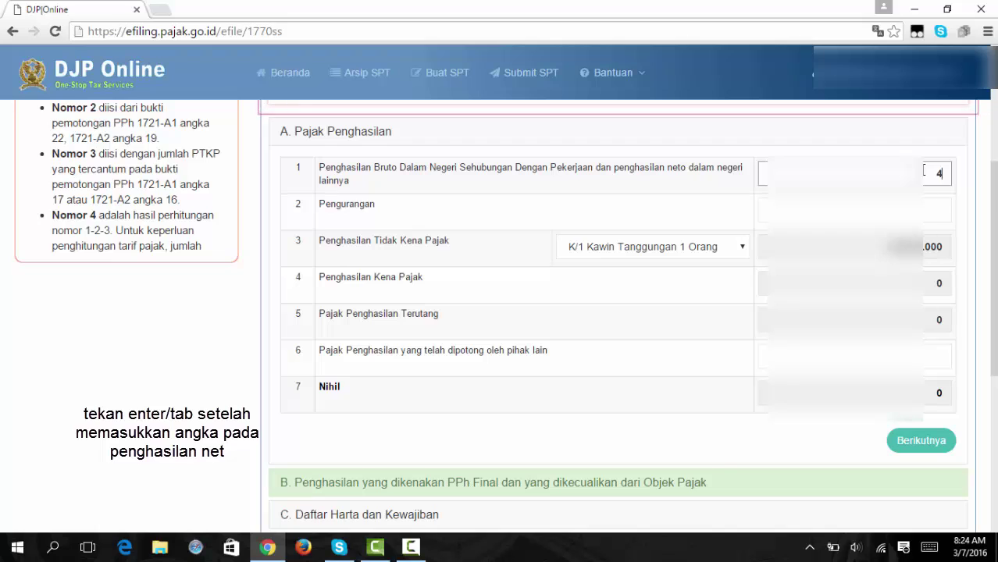
{"action": "type", "text": "9"}
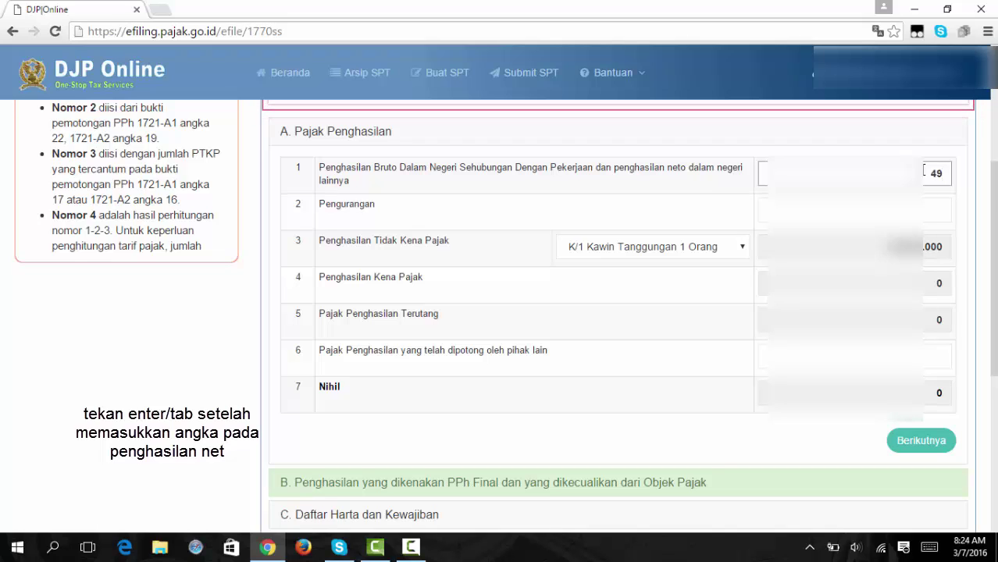
{"action": "type", "text": "379"}
{"action": "key", "text": "Tab"}
Set the PTKP status to K/1 Kawin Tanggungan 1 Orang
{"action": "left_click", "coordinate": [739, 248]}
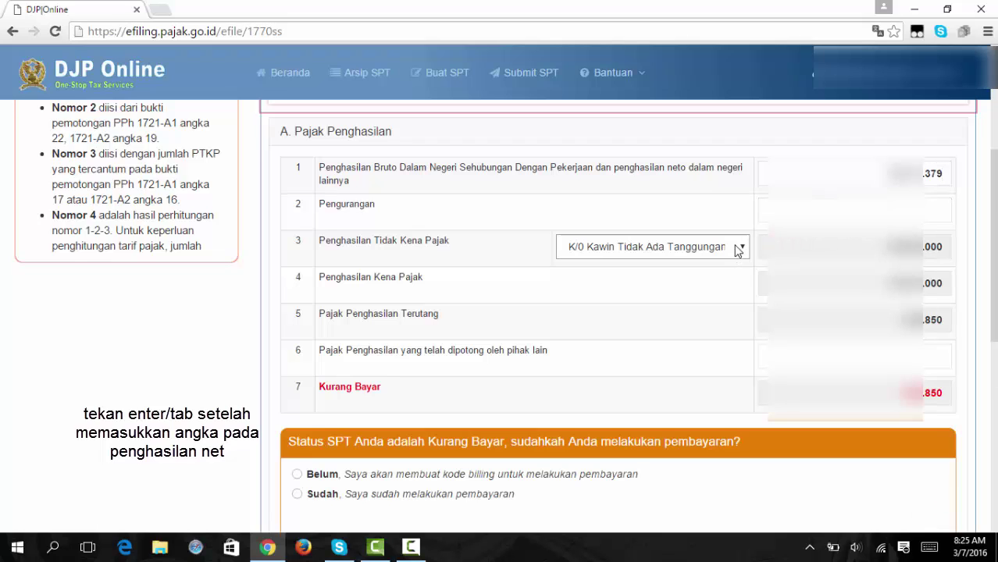
{"action": "left_click", "coordinate": [738, 248]}
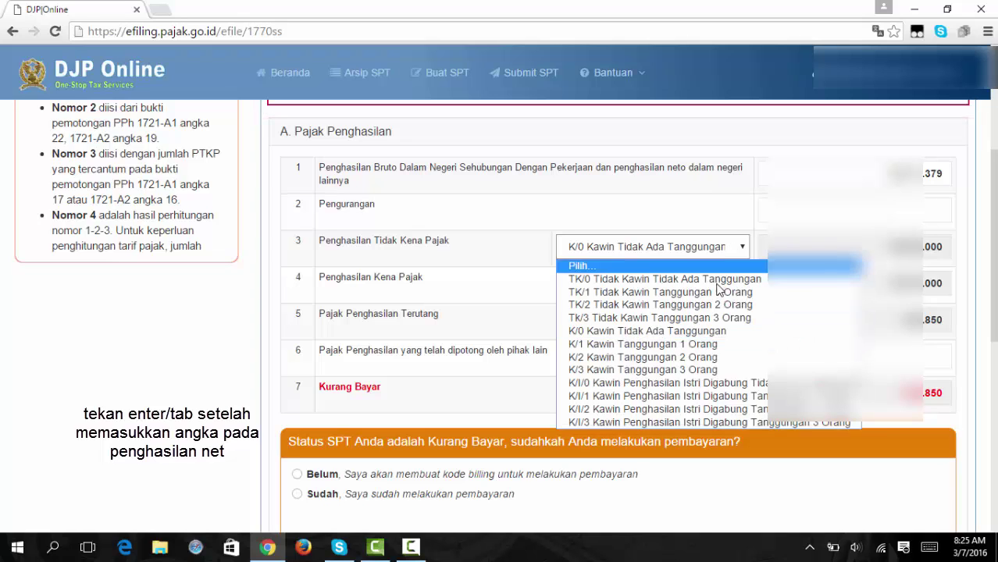
{"action": "left_click", "coordinate": [720, 343]}
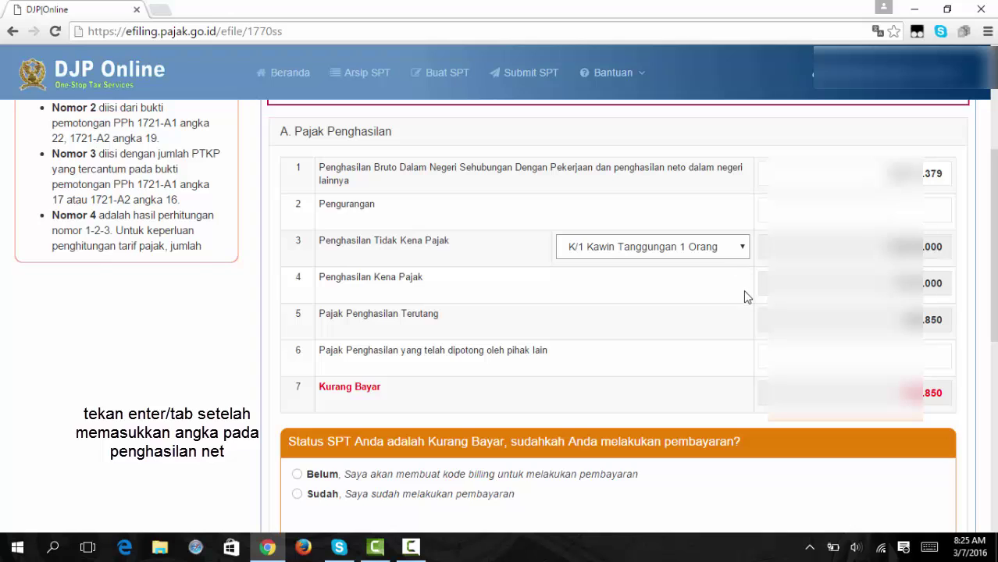
{"action": "scroll", "coordinate": [859, 265], "scroll_direction": "up", "scroll_amount": 1}
{"action": "left_click", "coordinate": [942, 256]}
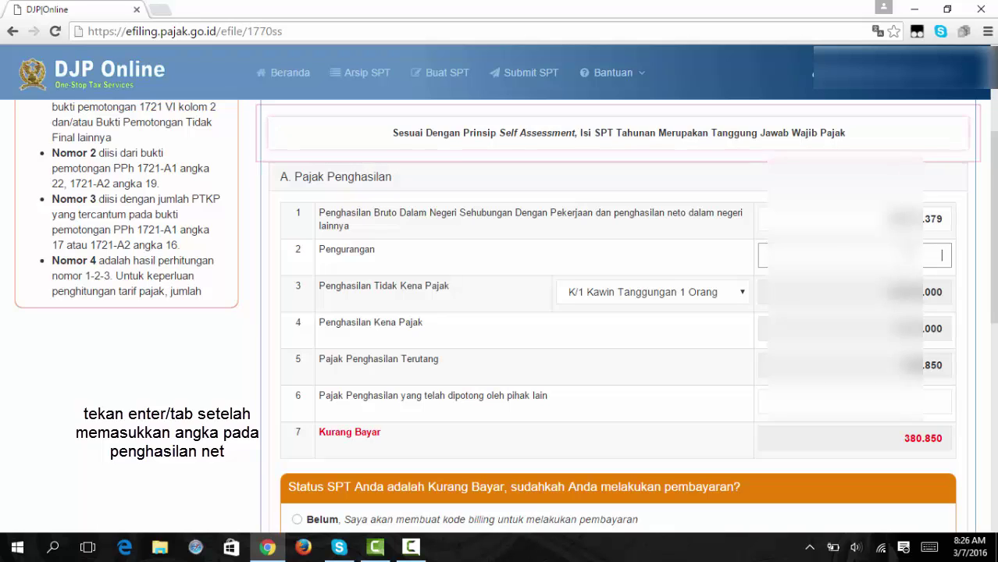
Enter deductions of 2480869 in row 2 and withheld tax of 256800 in row 6, making row 7 Nihil
{"action": "type", "text": "24"}
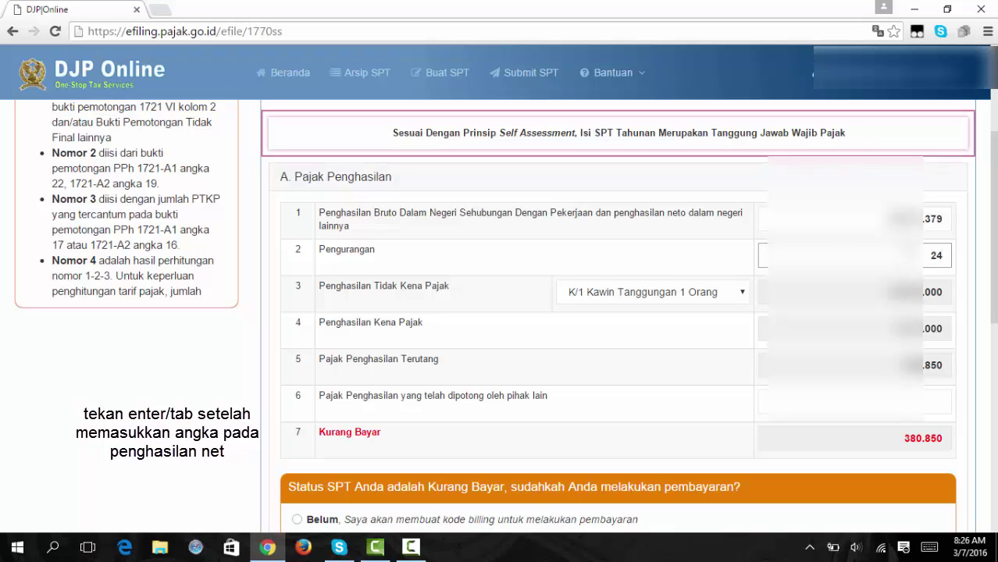
{"action": "type", "text": "80"}
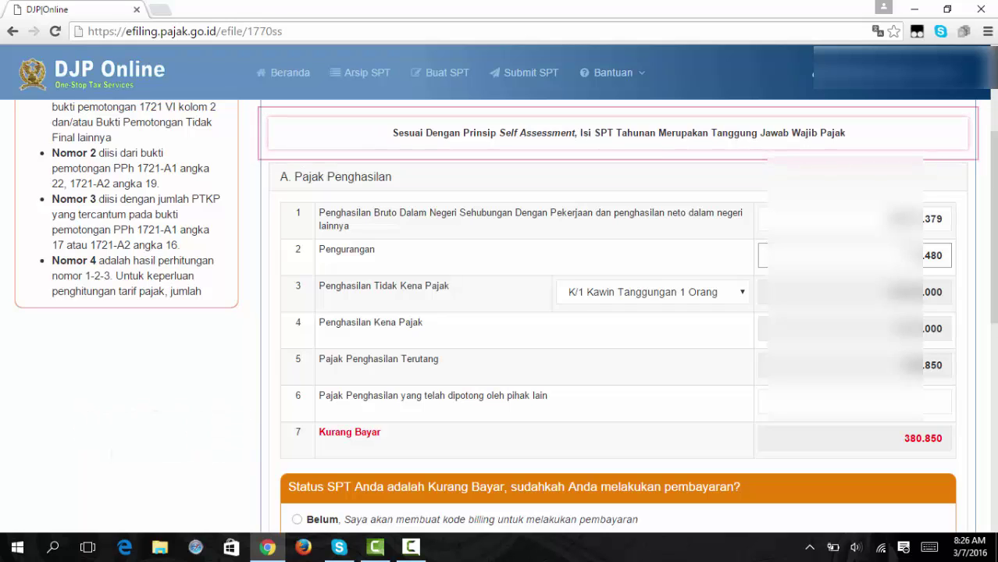
{"action": "type", "text": "8"}
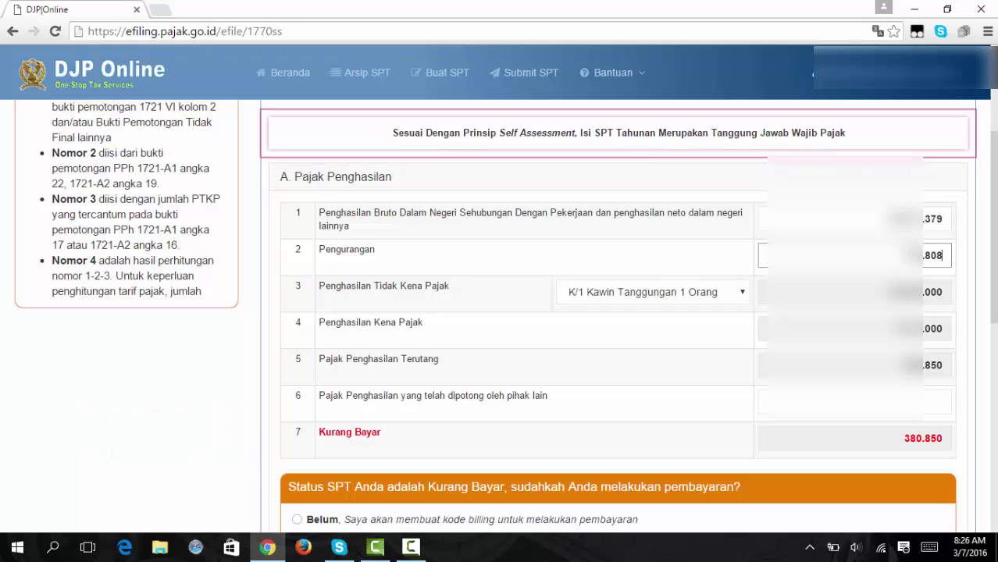
{"action": "type", "text": "69"}
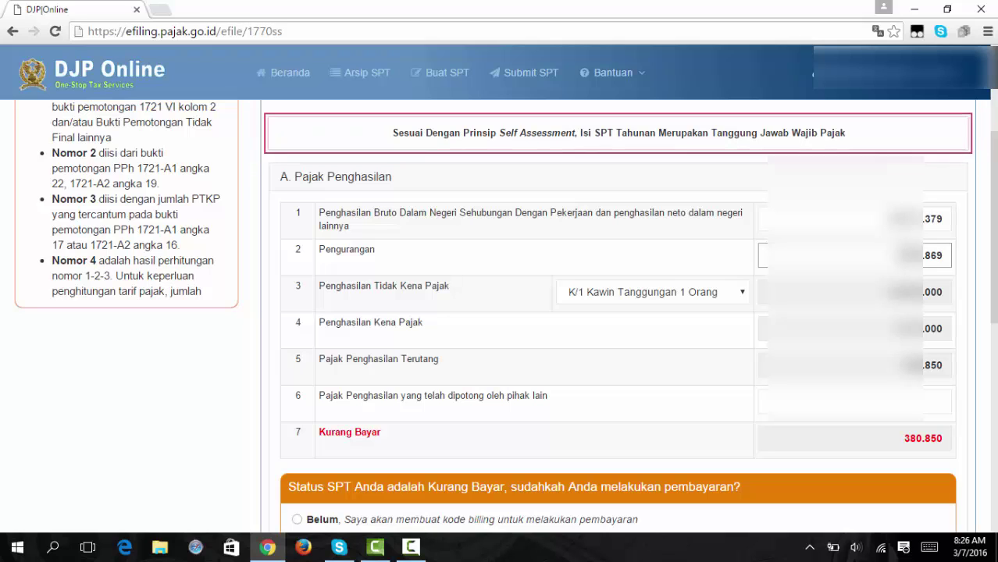
{"action": "key", "text": "Tab"}
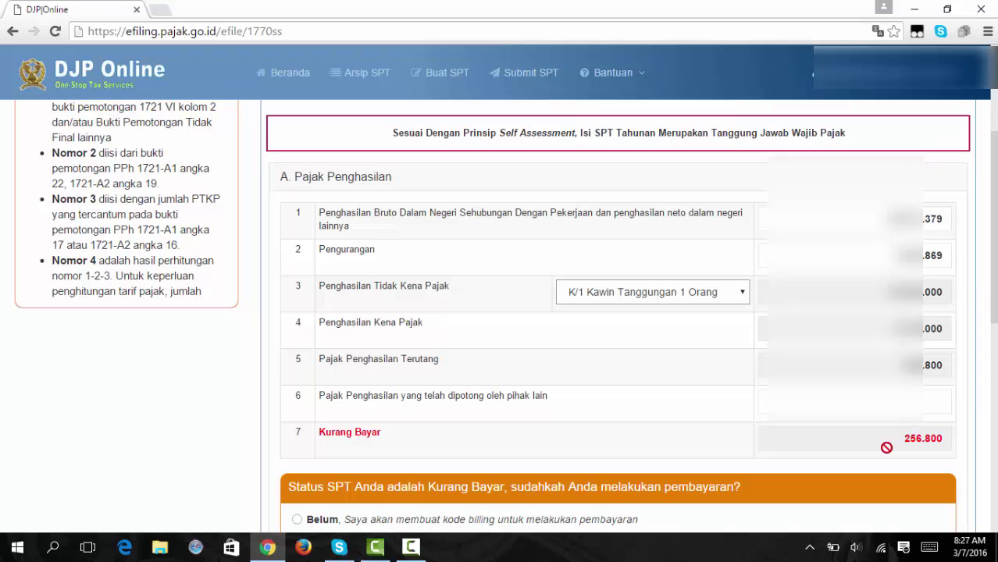
{"action": "left_click", "coordinate": [896, 402]}
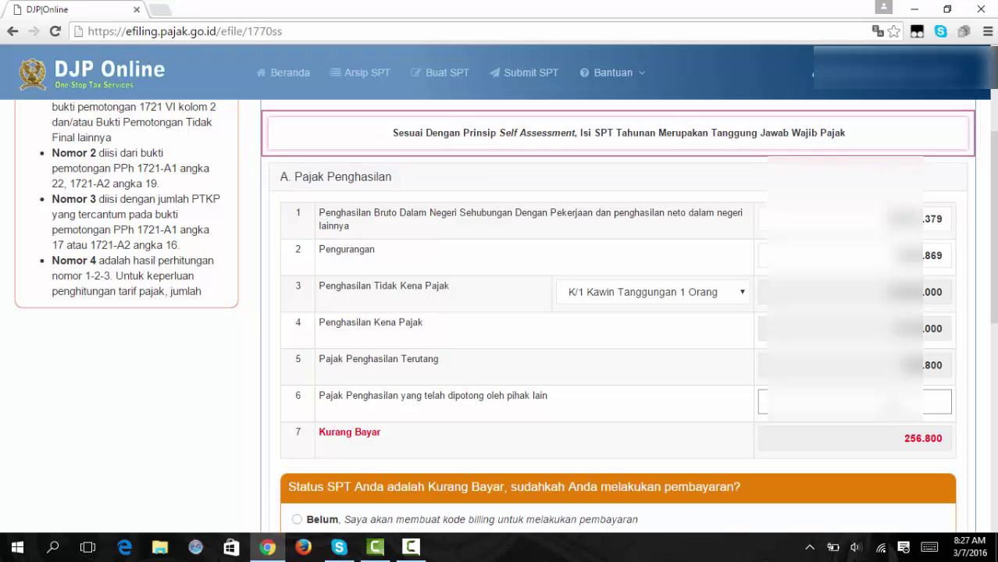
{"action": "type", "text": "256"}
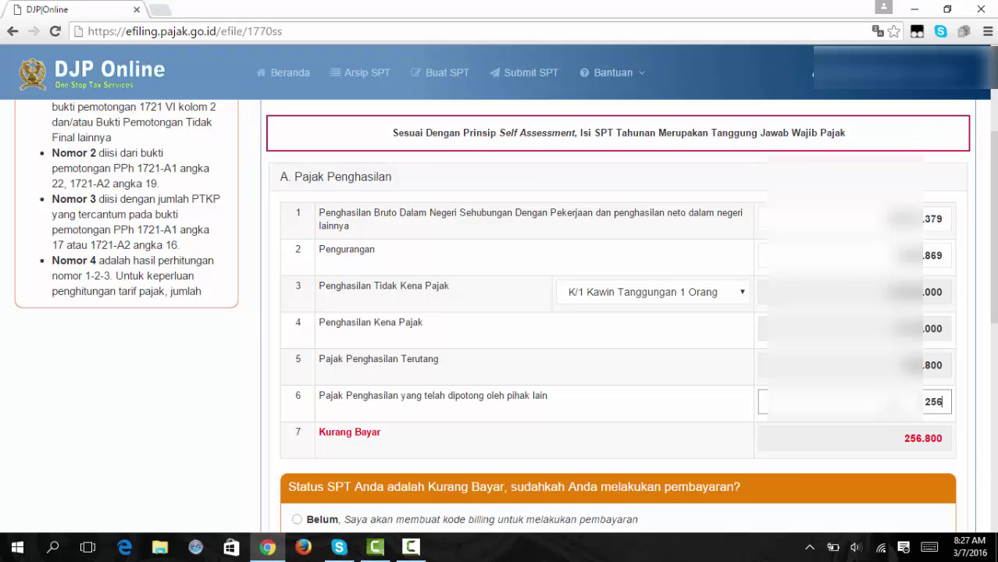
{"action": "type", "text": "8"}
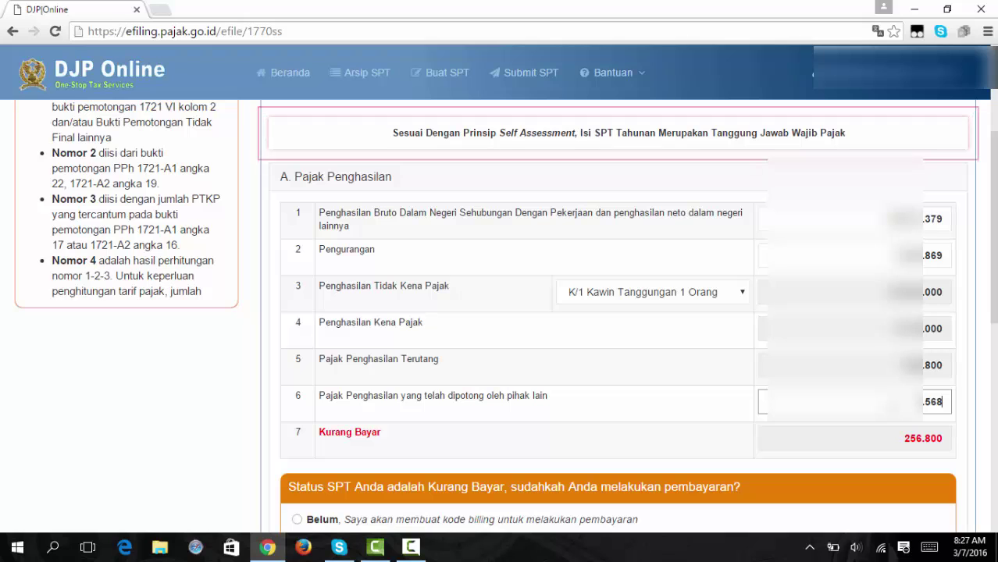
{"action": "type", "text": "00"}
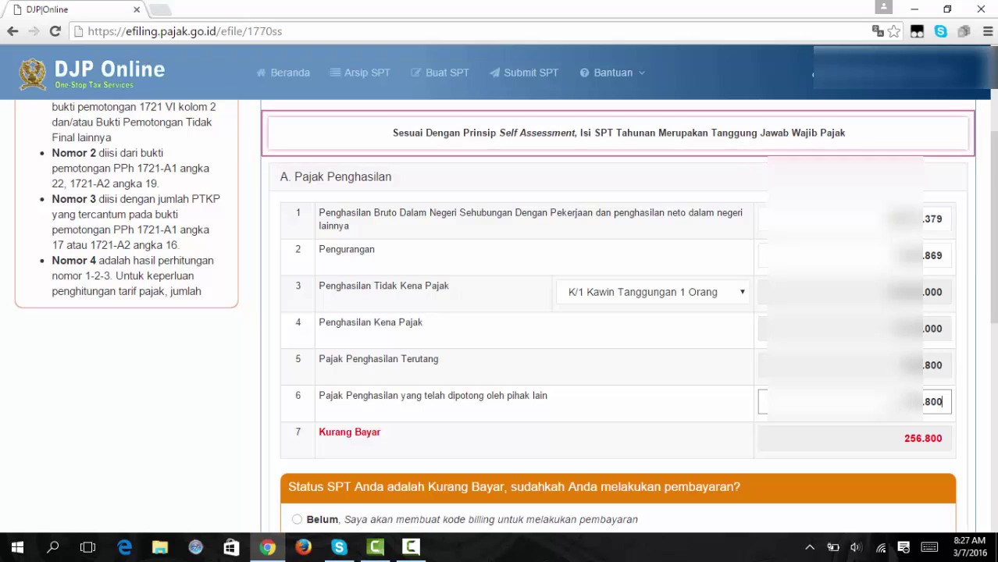
{"action": "key", "text": "Tab"}
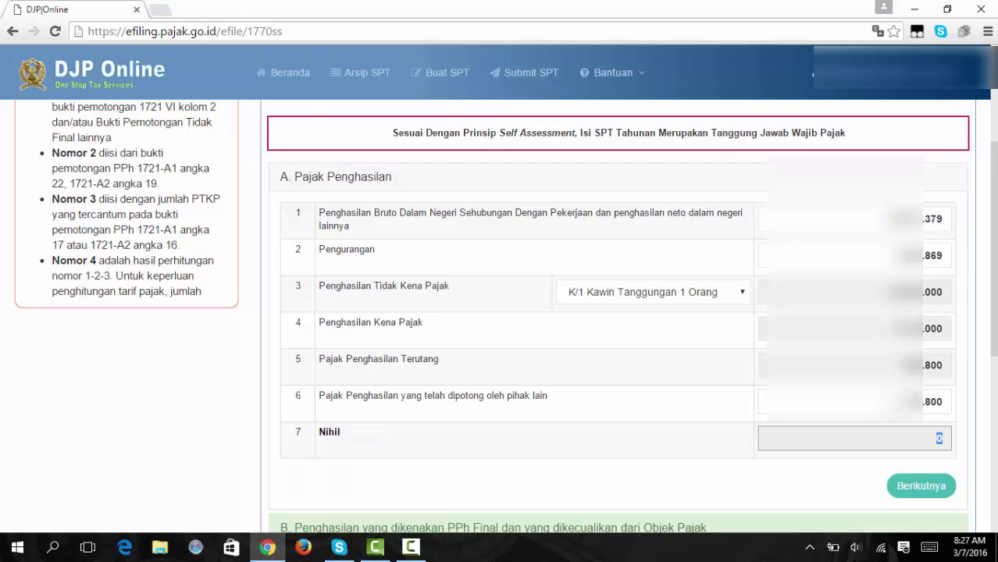
Move past sections A and B, leaving rows 8–10 empty, to reach section C
{"action": "left_click", "coordinate": [922, 486]}
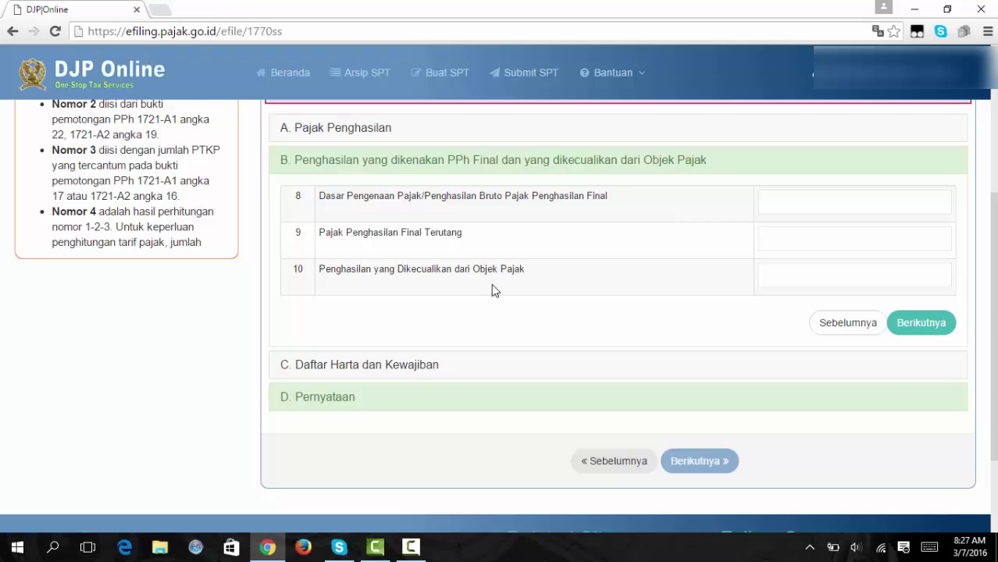
{"action": "left_click", "coordinate": [921, 324]}
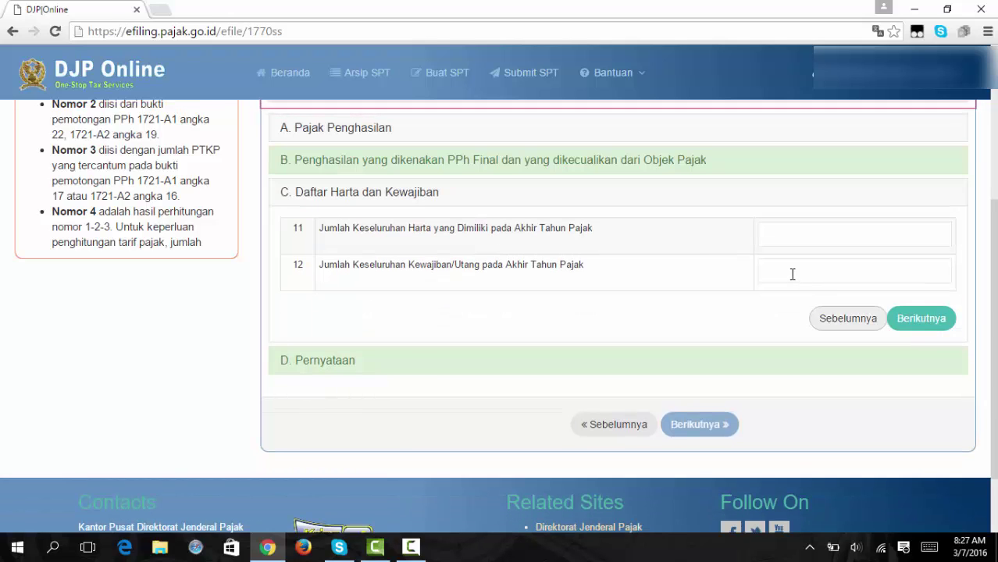
Enter total assets 1500000 in field 11 and total liabilities 50000000 in field 12
{"action": "left_click", "coordinate": [802, 239]}
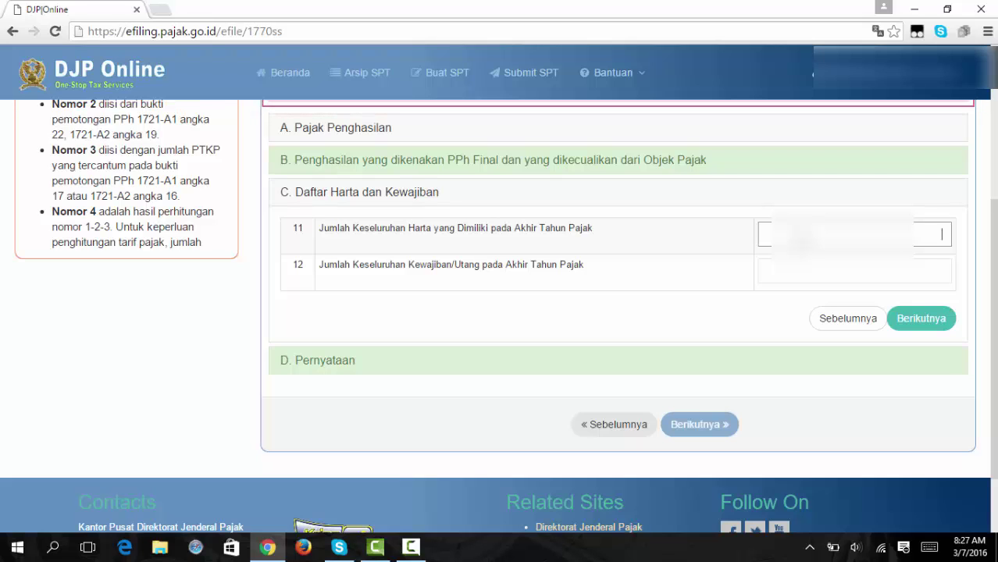
{"action": "type", "text": "1"}
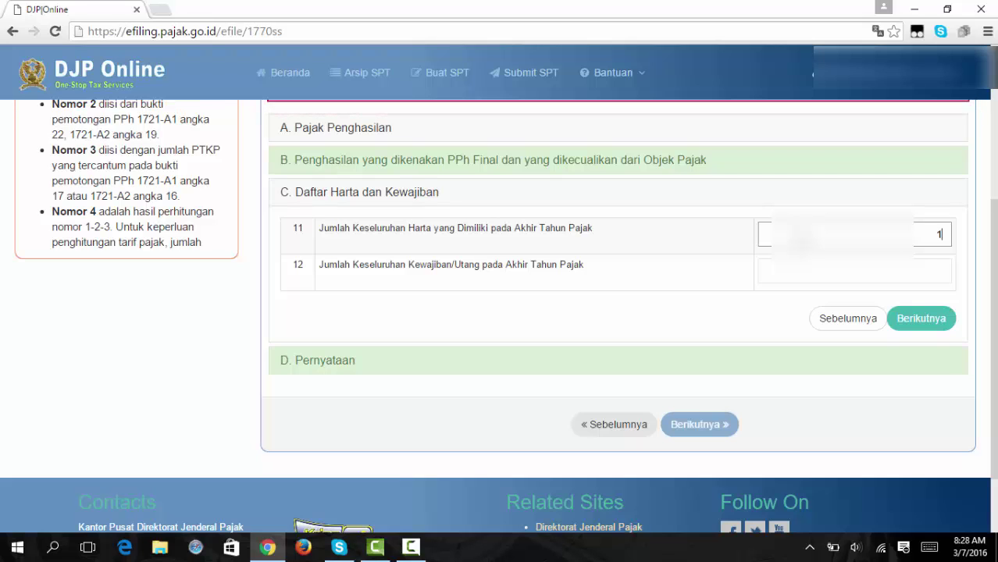
{"action": "type", "text": "5"}
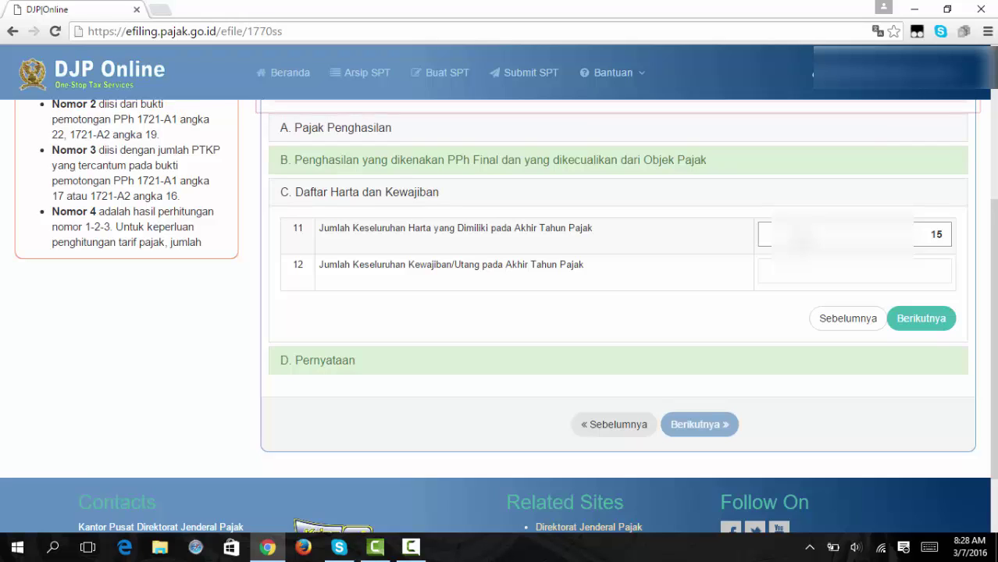
{"action": "type", "text": "000000"}
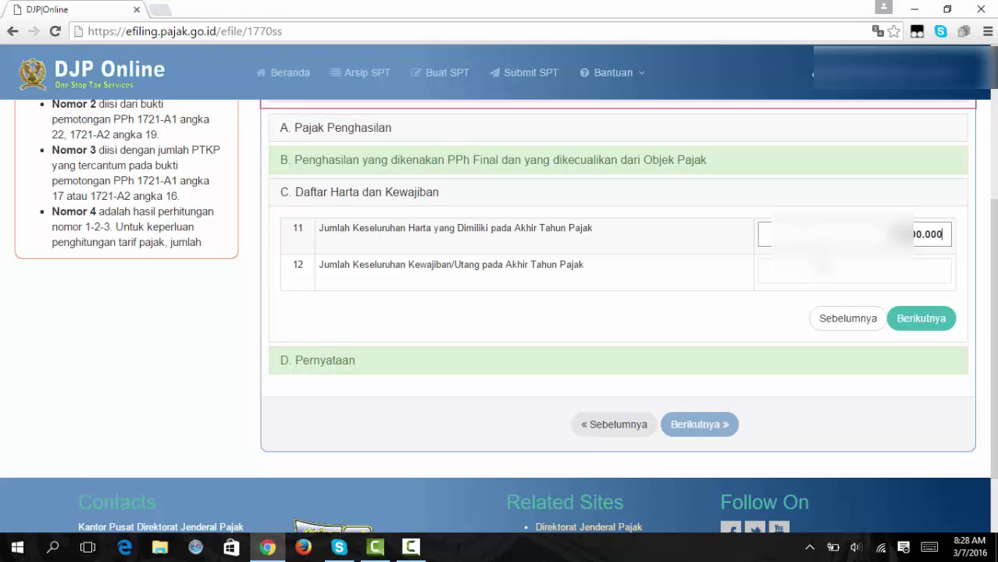
{"action": "left_click", "coordinate": [942, 271]}
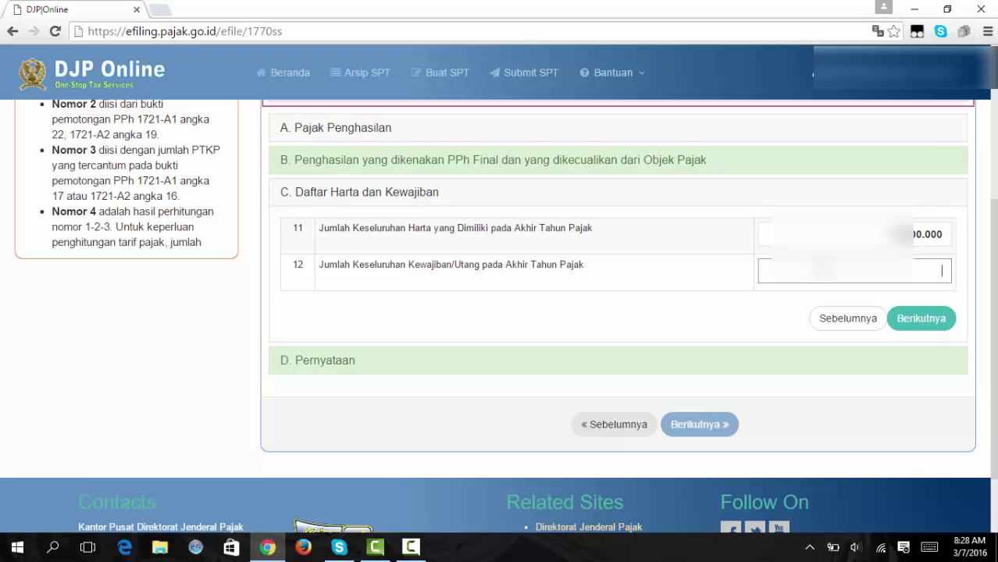
{"action": "type", "text": "500"}
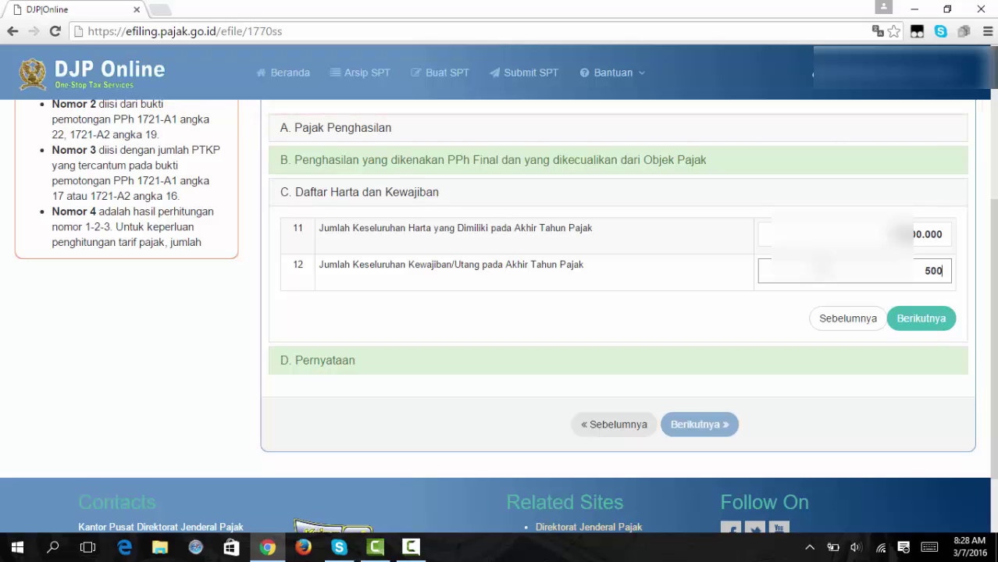
{"action": "type", "text": "000"}
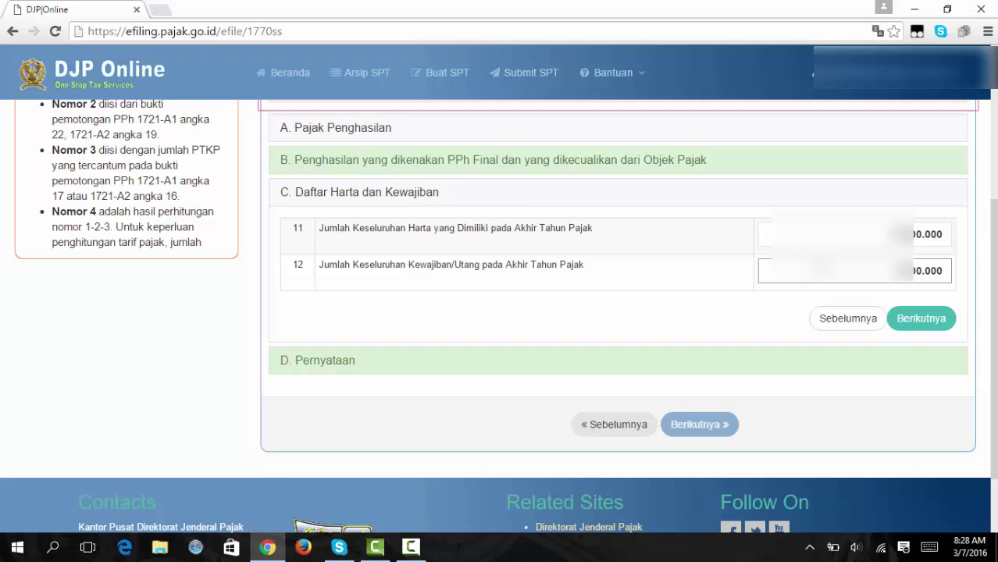
{"action": "type", "text": "00"}
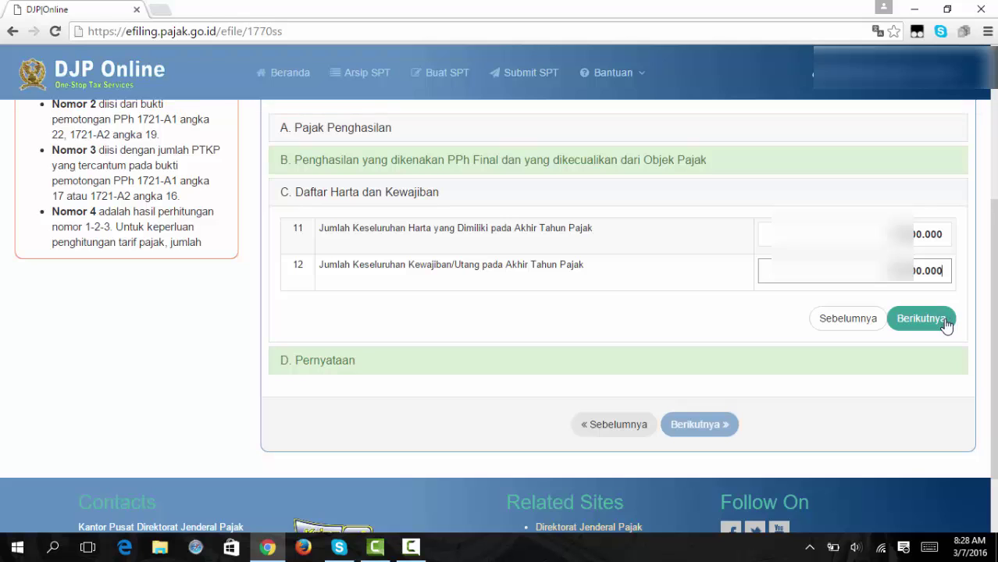
Tick Setuju in D. Pernyataan and continue to the Kirim SPT summary
{"action": "left_click", "coordinate": [921, 318]}
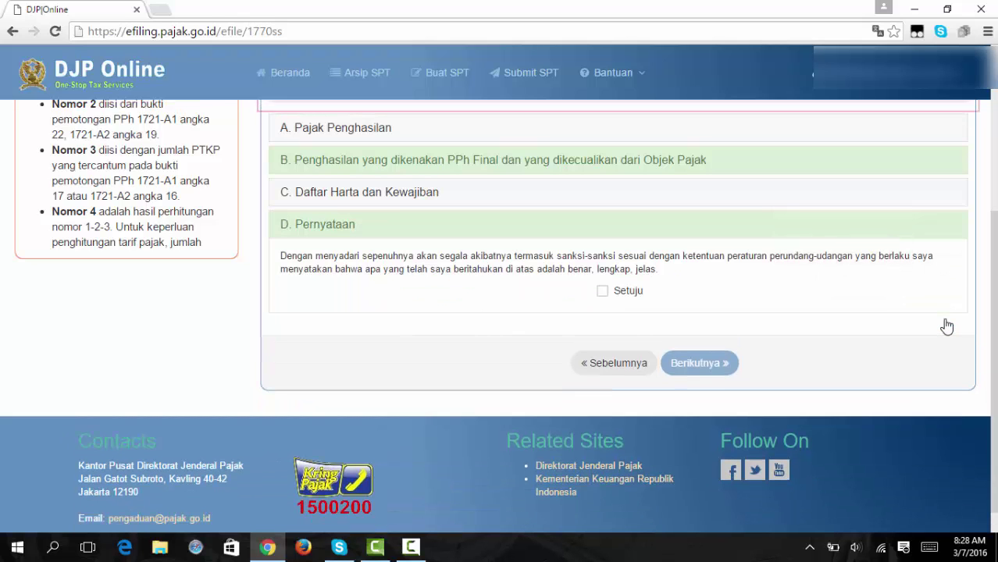
{"action": "left_click", "coordinate": [602, 292]}
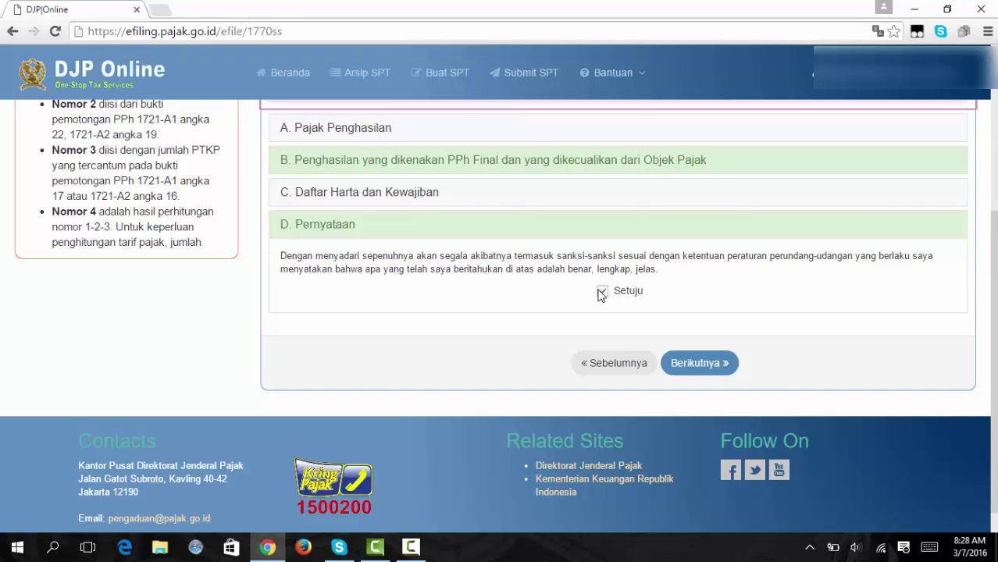
{"action": "left_click", "coordinate": [699, 364]}
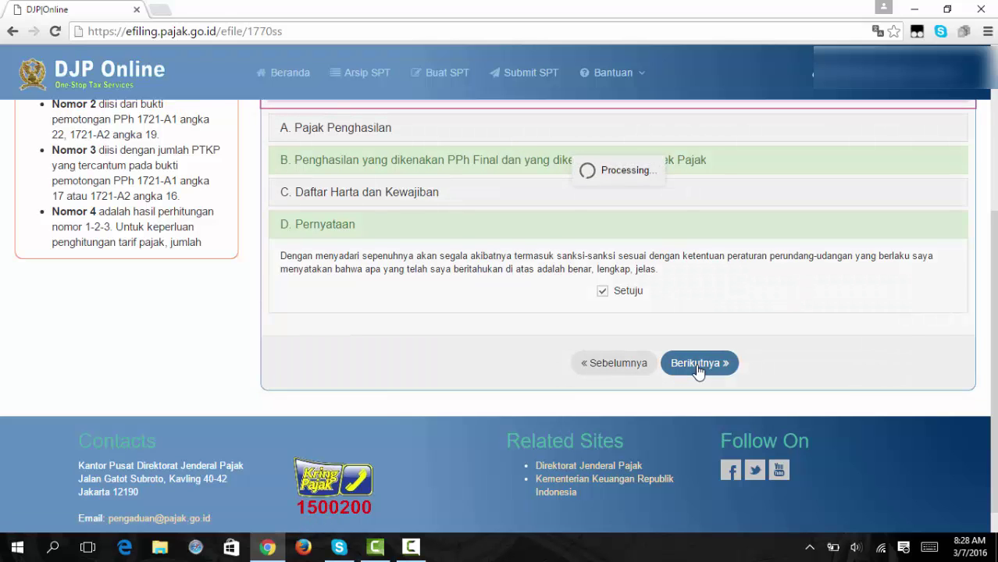
{"action": "scroll", "coordinate": [699, 372], "scroll_direction": "up", "scroll_amount": 1}
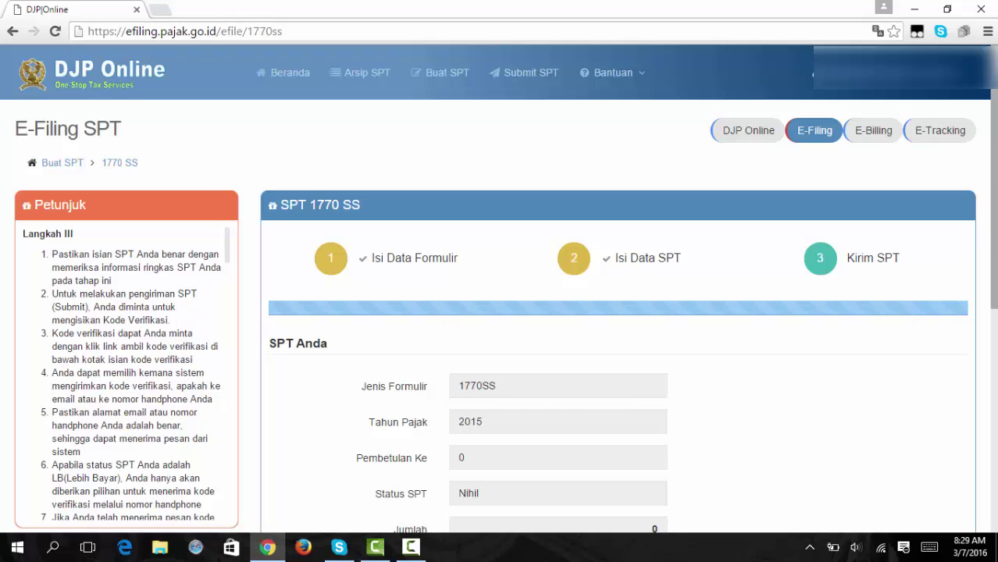
Request the SPT verification code by email and dismiss the token-sent notice
{"action": "scroll", "coordinate": [994, 234], "scroll_direction": "down", "scroll_amount": 3}
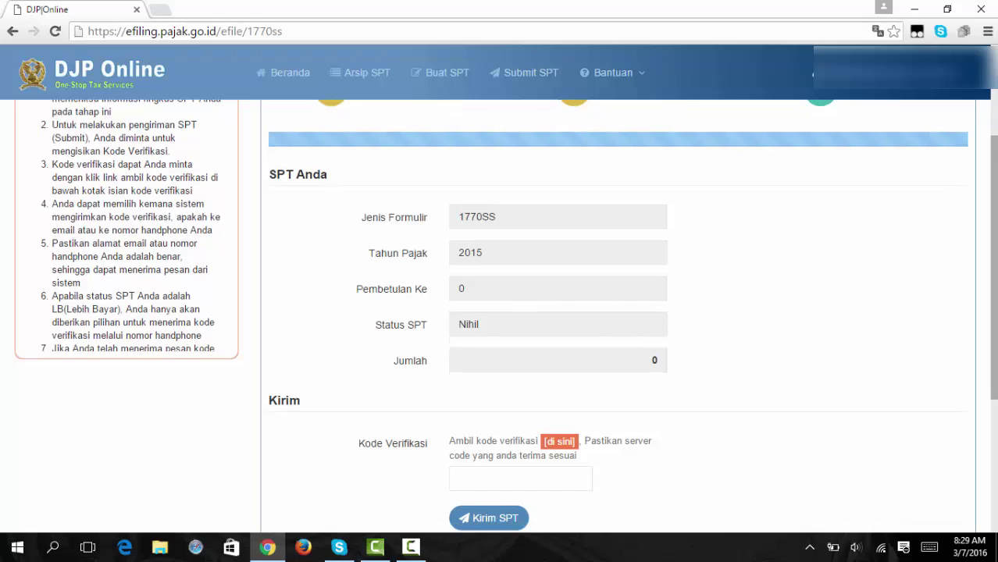
{"action": "scroll", "coordinate": [991, 248], "scroll_direction": "down", "scroll_amount": 1}
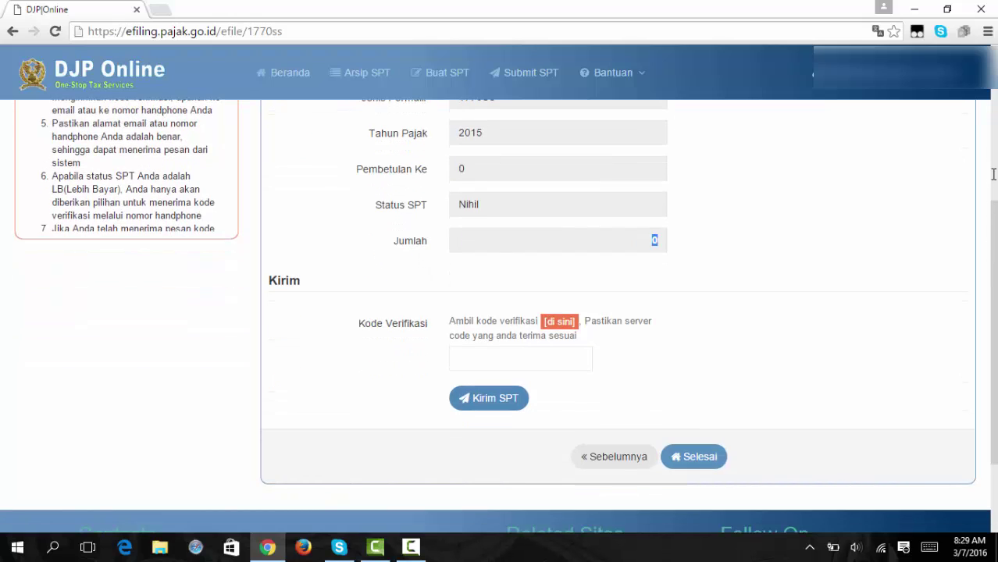
{"action": "scroll", "coordinate": [607, 277], "scroll_direction": "up", "scroll_amount": 1}
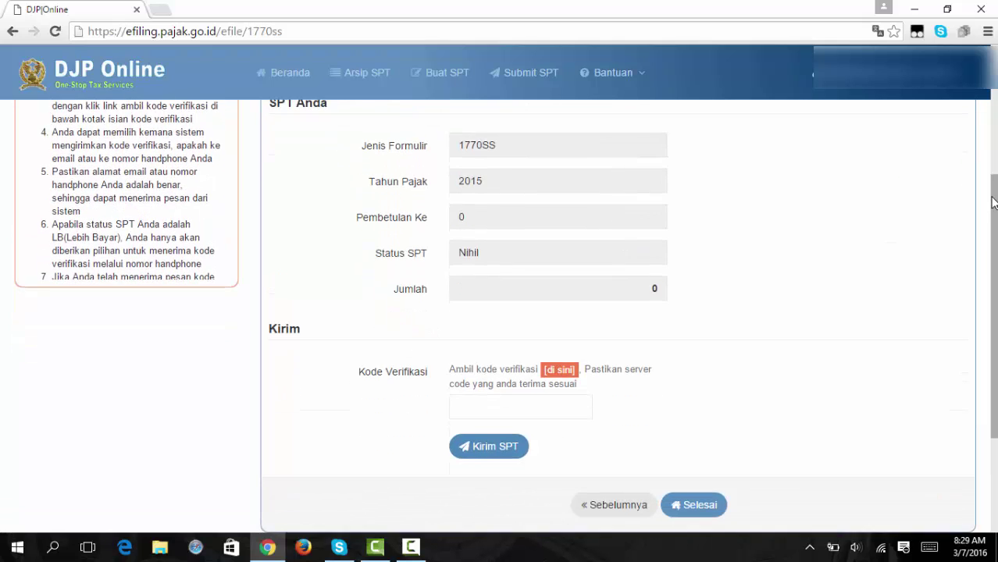
{"action": "left_click", "coordinate": [558, 376]}
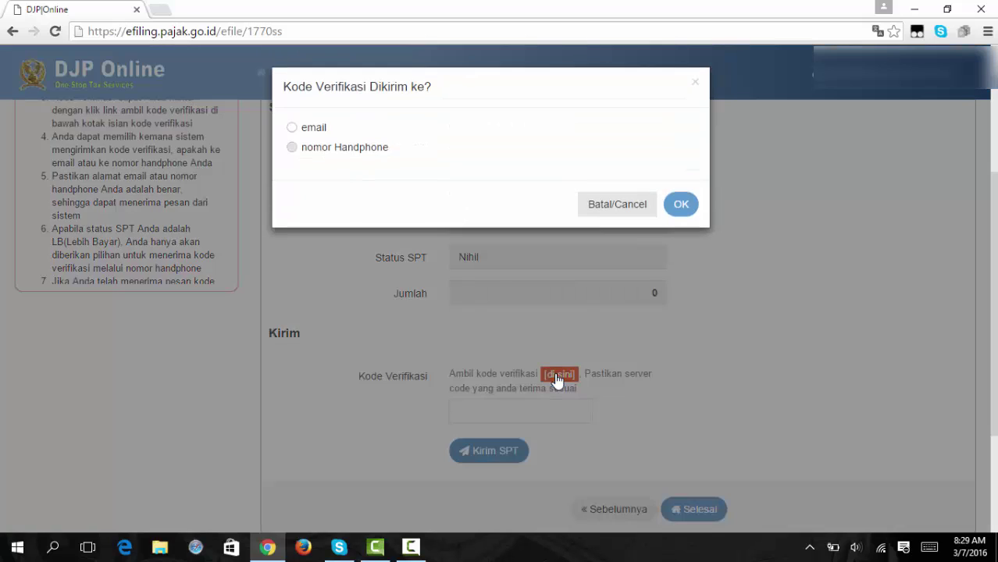
{"action": "left_click", "coordinate": [311, 131]}
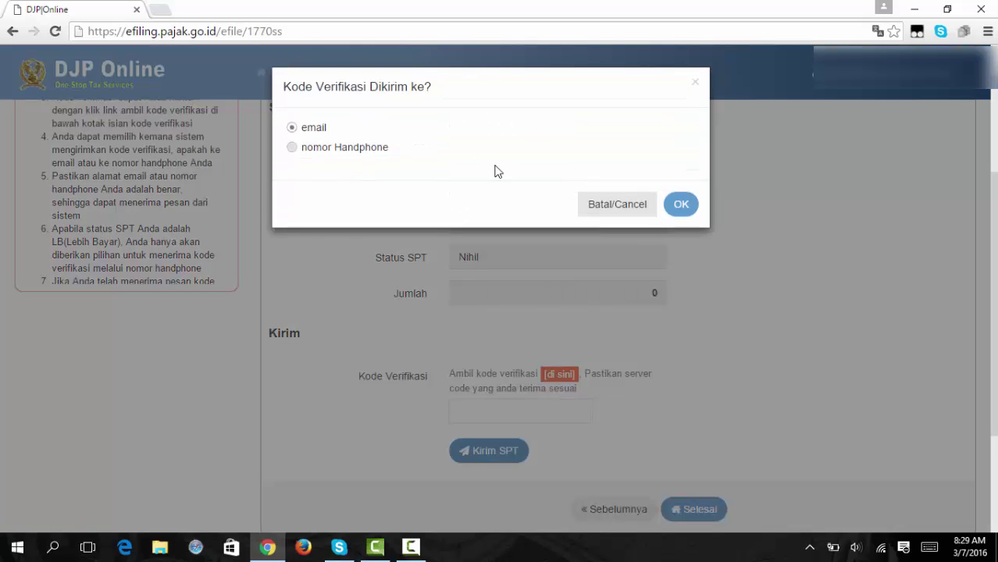
{"action": "left_click", "coordinate": [682, 205]}
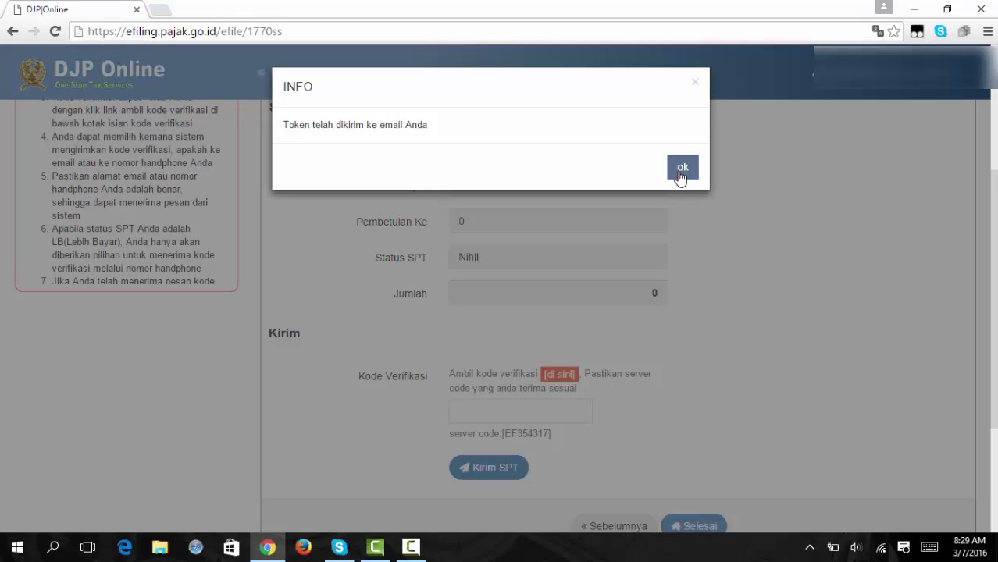
{"action": "left_click", "coordinate": [682, 168]}
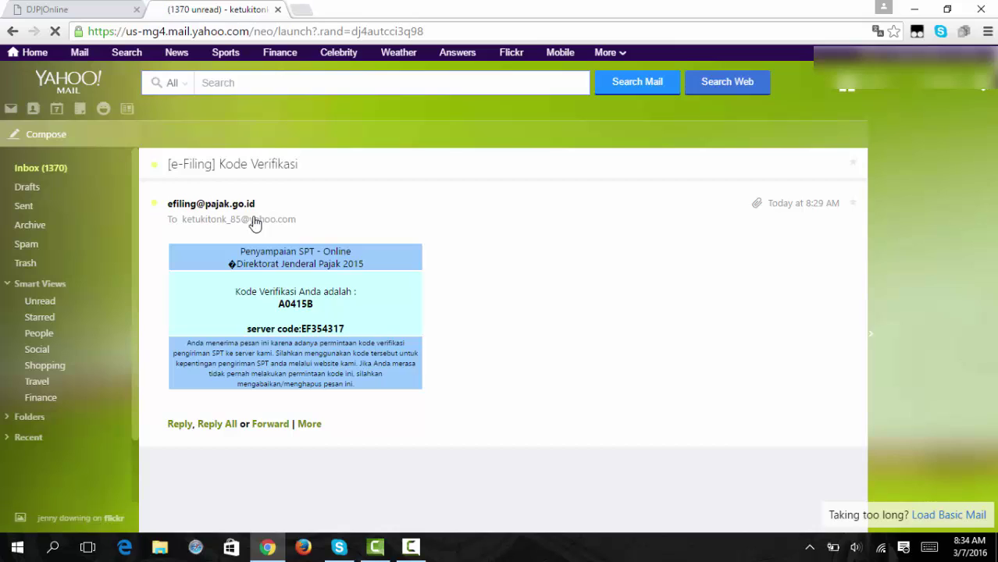
Open the [e-Filing] Kode Verifikasi email, then switch back to the DJP Online tab
{"action": "double_click", "coordinate": [255, 223]}
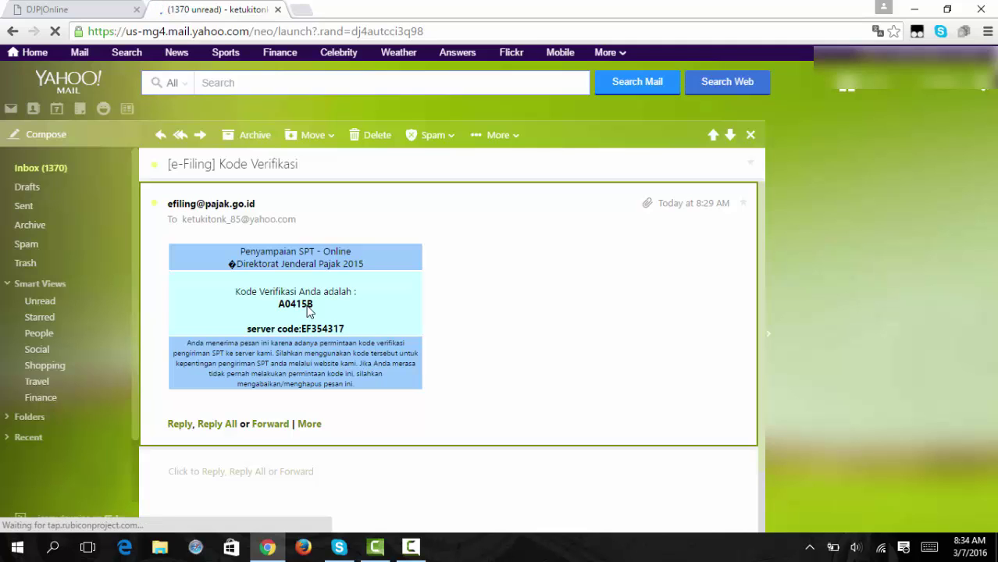
{"action": "left_click", "coordinate": [75, 5]}
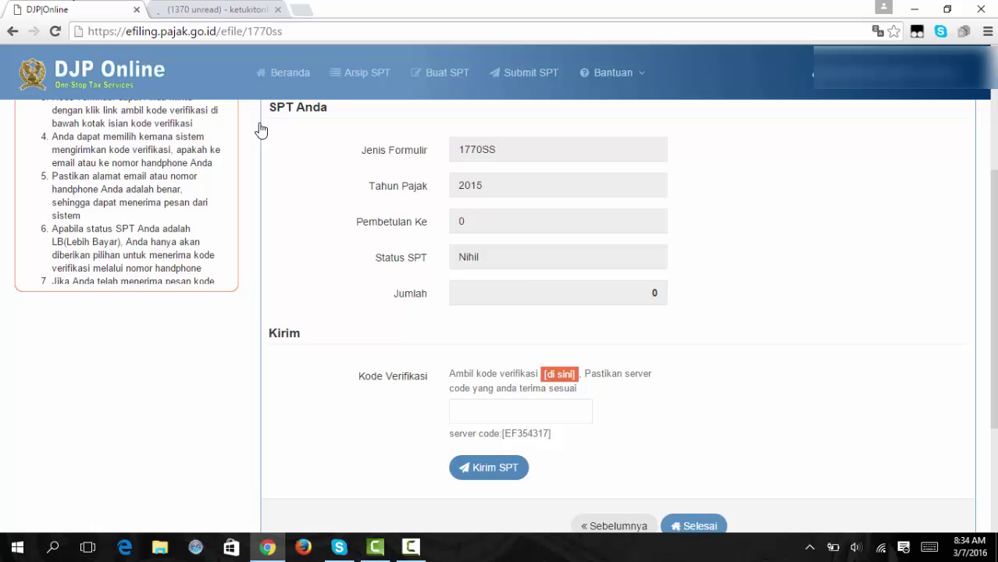
Enter the emailed verification code, send the SPT, and rate the service Puas
{"action": "left_click", "coordinate": [543, 408]}
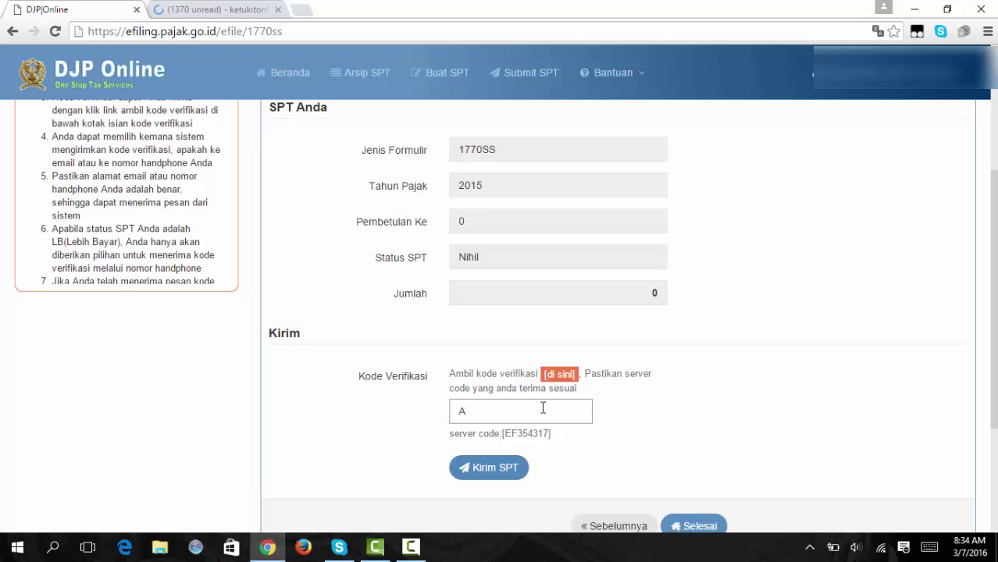
{"action": "left_click", "coordinate": [485, 484]}
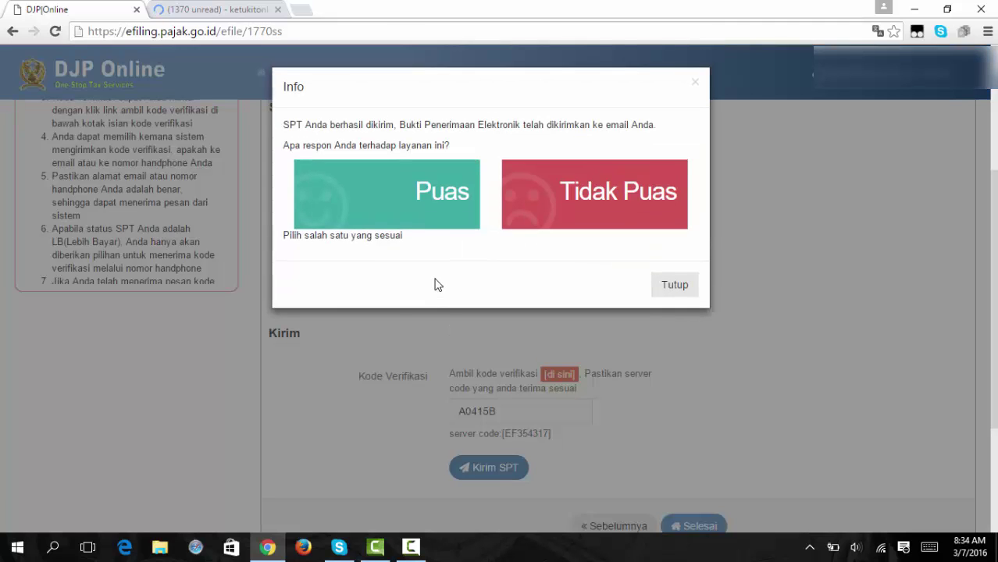
{"action": "left_click", "coordinate": [422, 204]}
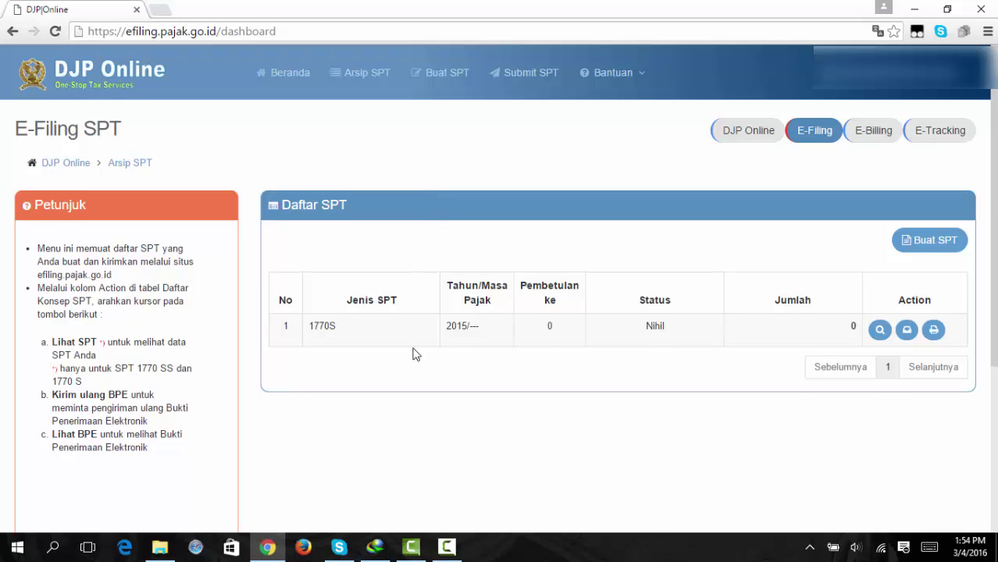
Sign out of DJP Online through the account menu under the header username
{"action": "scroll", "coordinate": [414, 353], "scroll_direction": "down", "scroll_amount": 1}
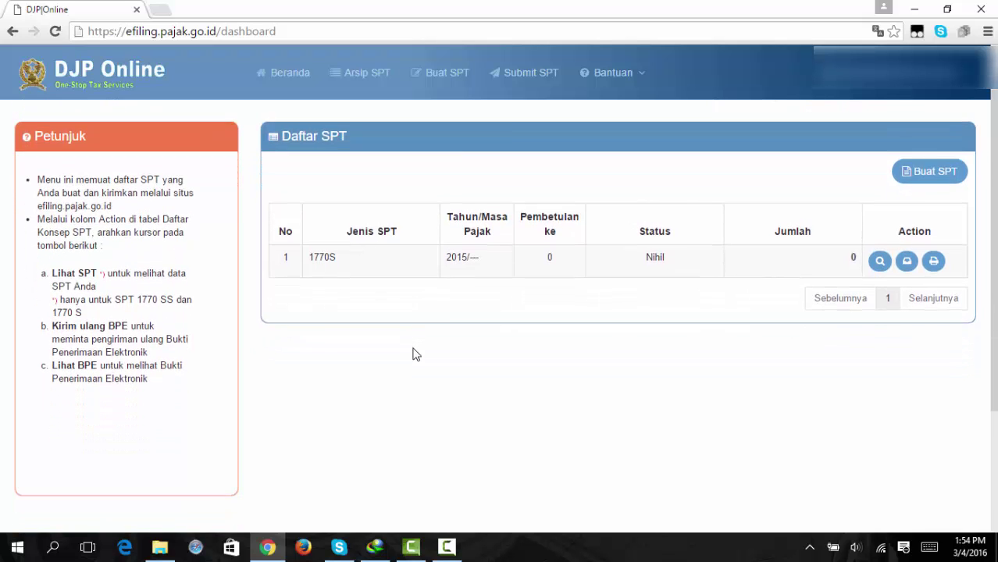
{"action": "scroll", "coordinate": [414, 353], "scroll_direction": "up", "scroll_amount": 1}
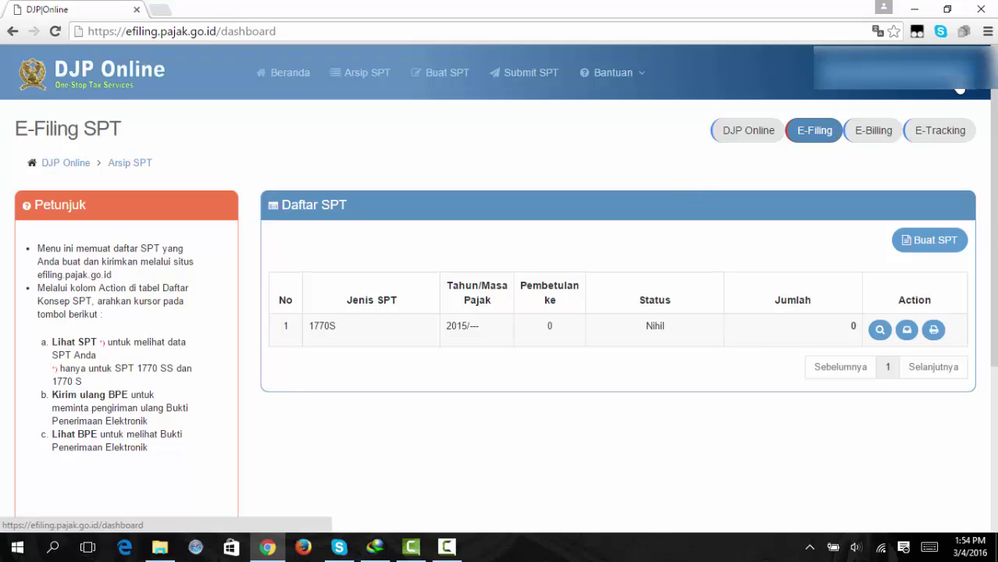
{"action": "left_click", "coordinate": [960, 89]}
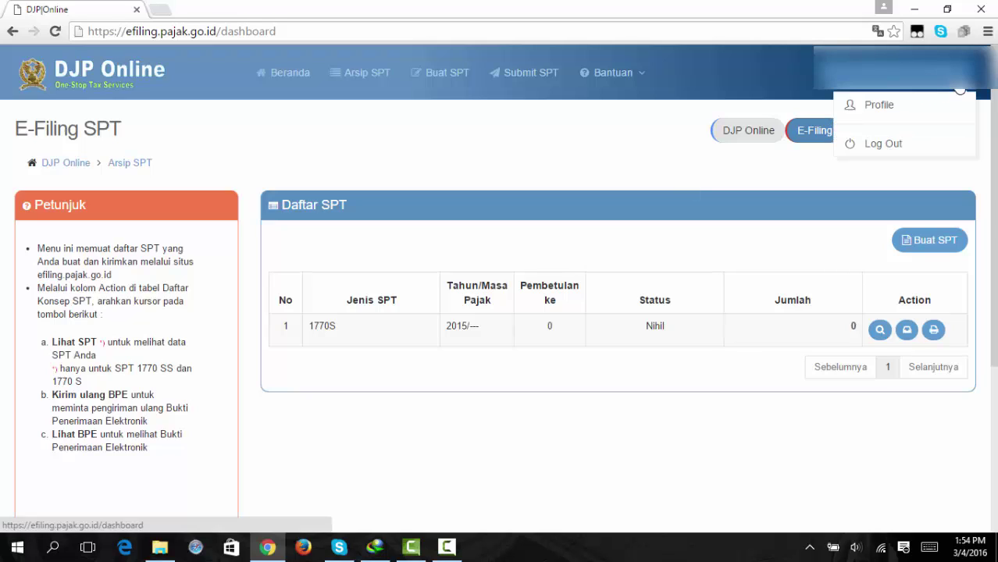
{"action": "left_click", "coordinate": [875, 156]}
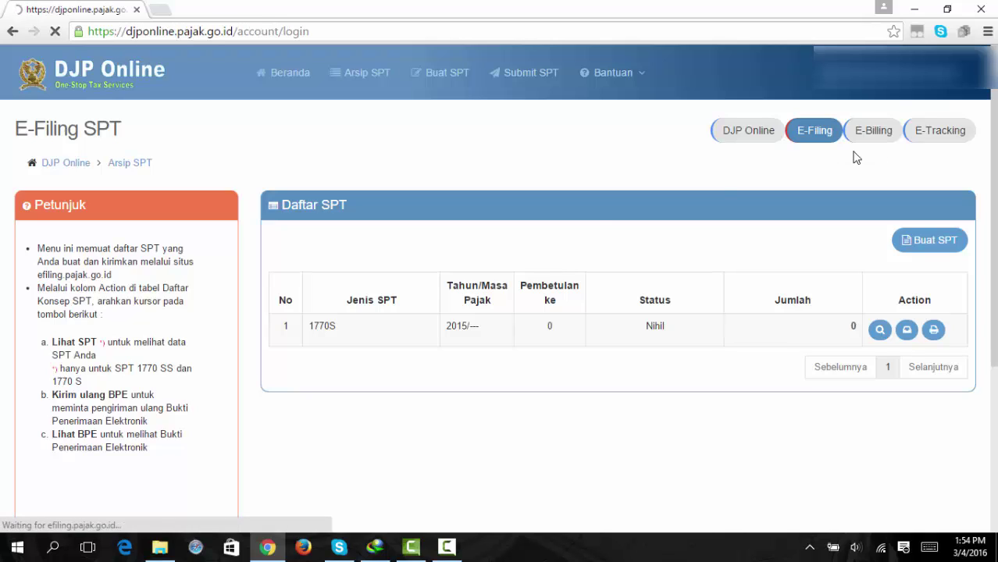